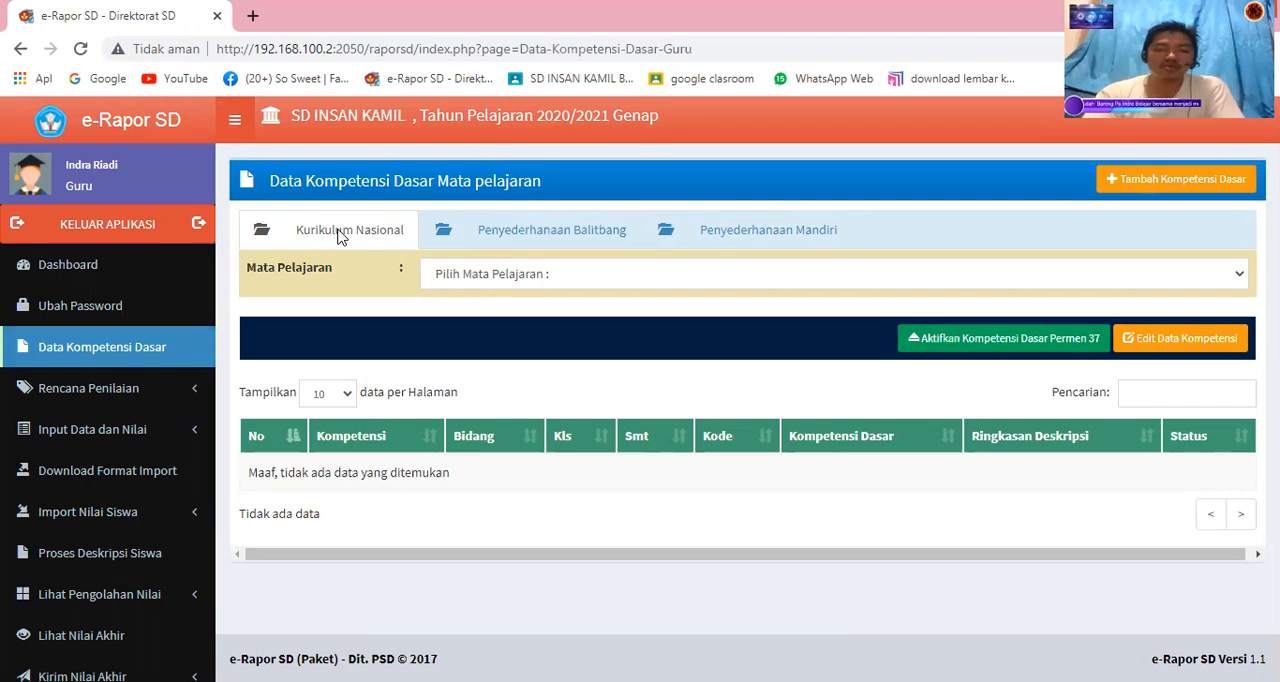
View the Matematika basic competencies under Kurikulum Nasional, check Penyederhanaan Mandiri, and return to the Kurikulum Nasional list.
left_click(535, 279)
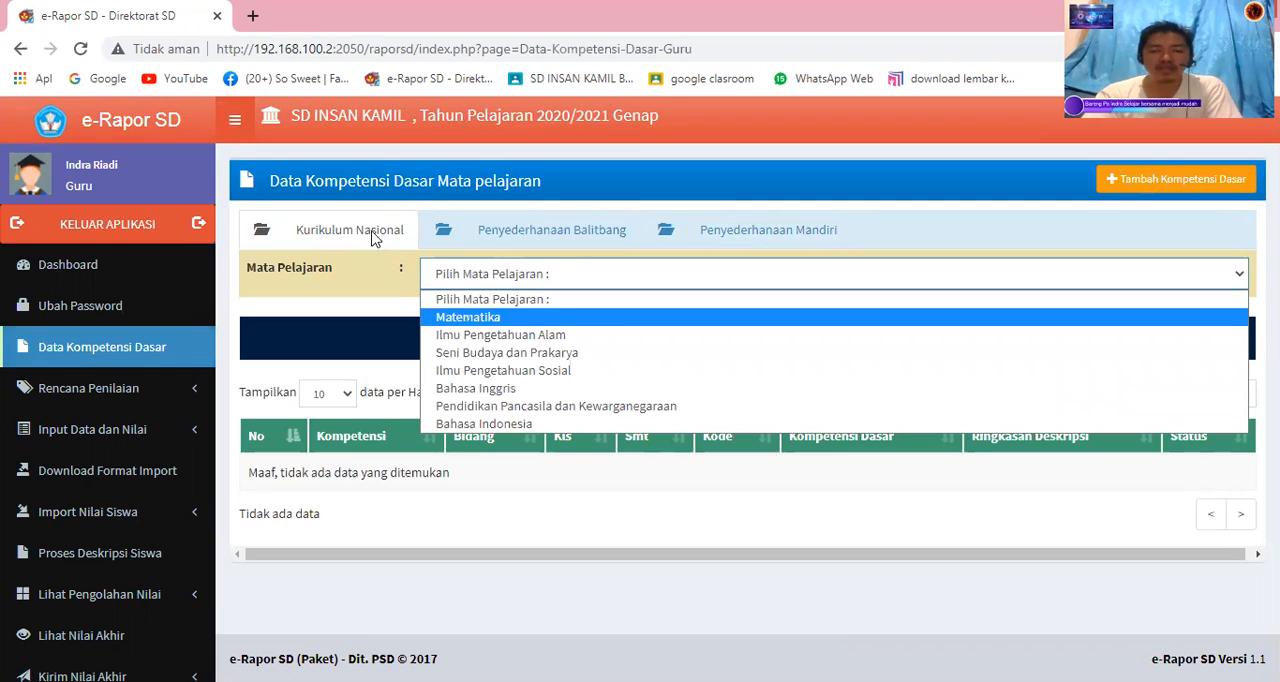
key("Return")
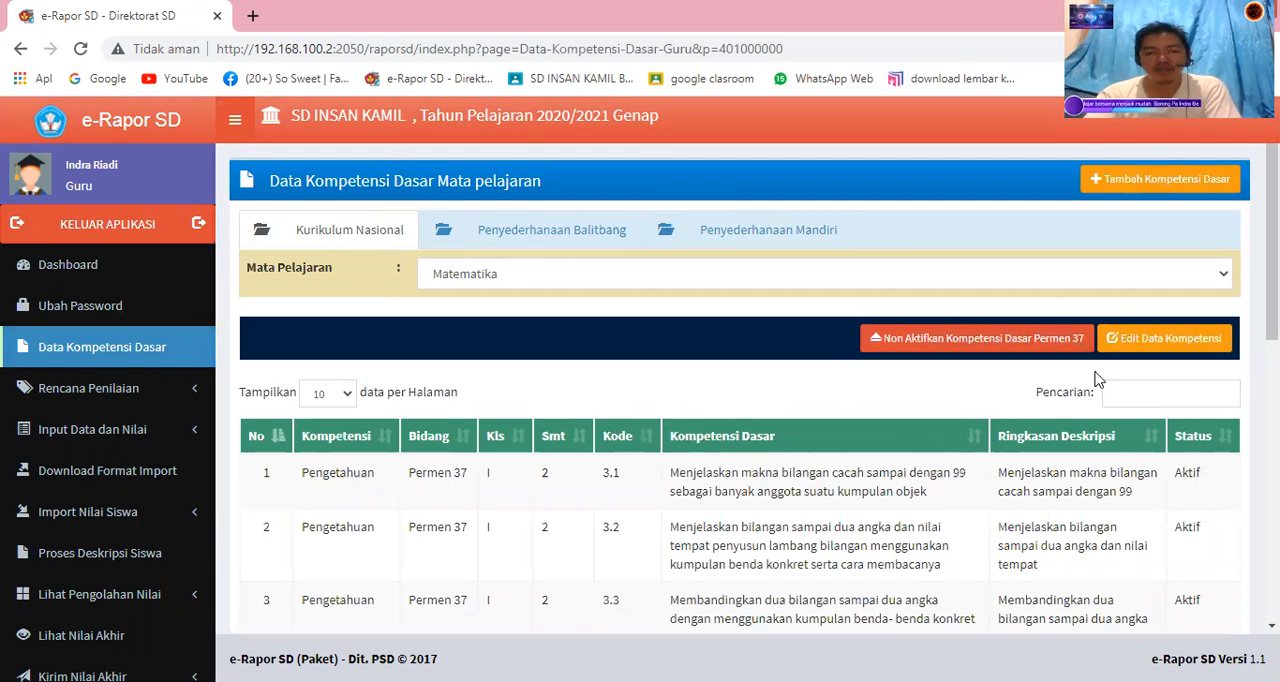
left_click(797, 234)
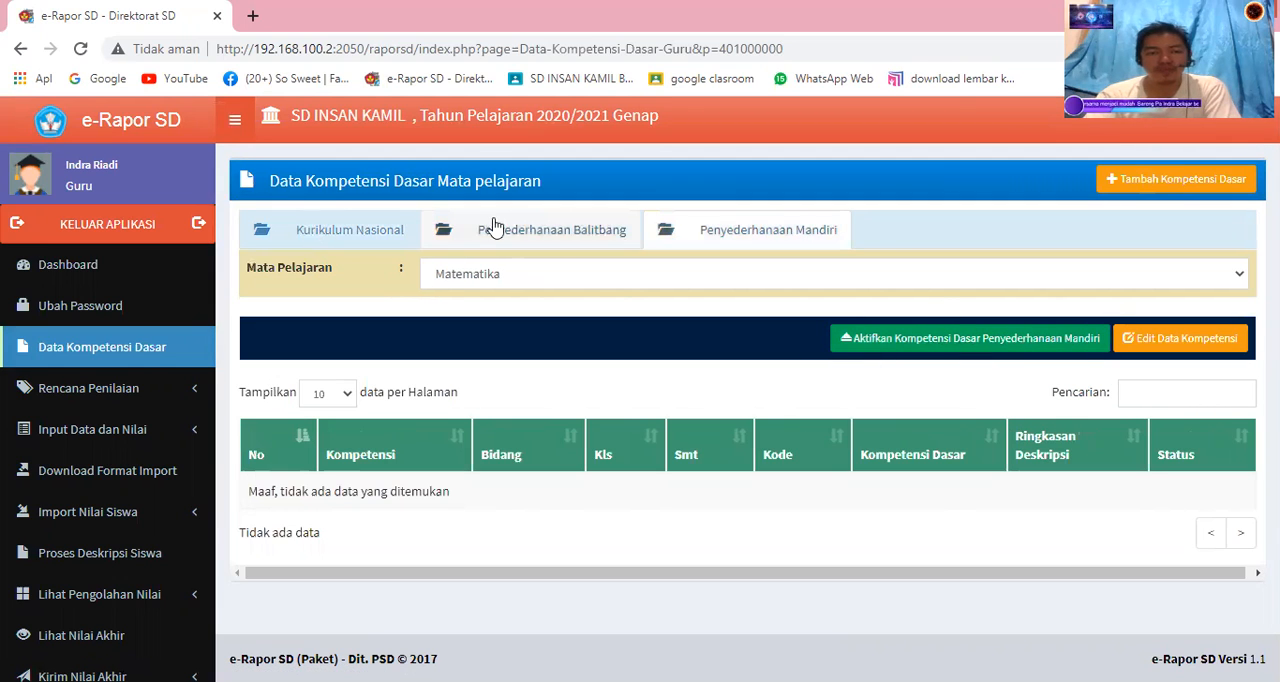
left_click(330, 230)
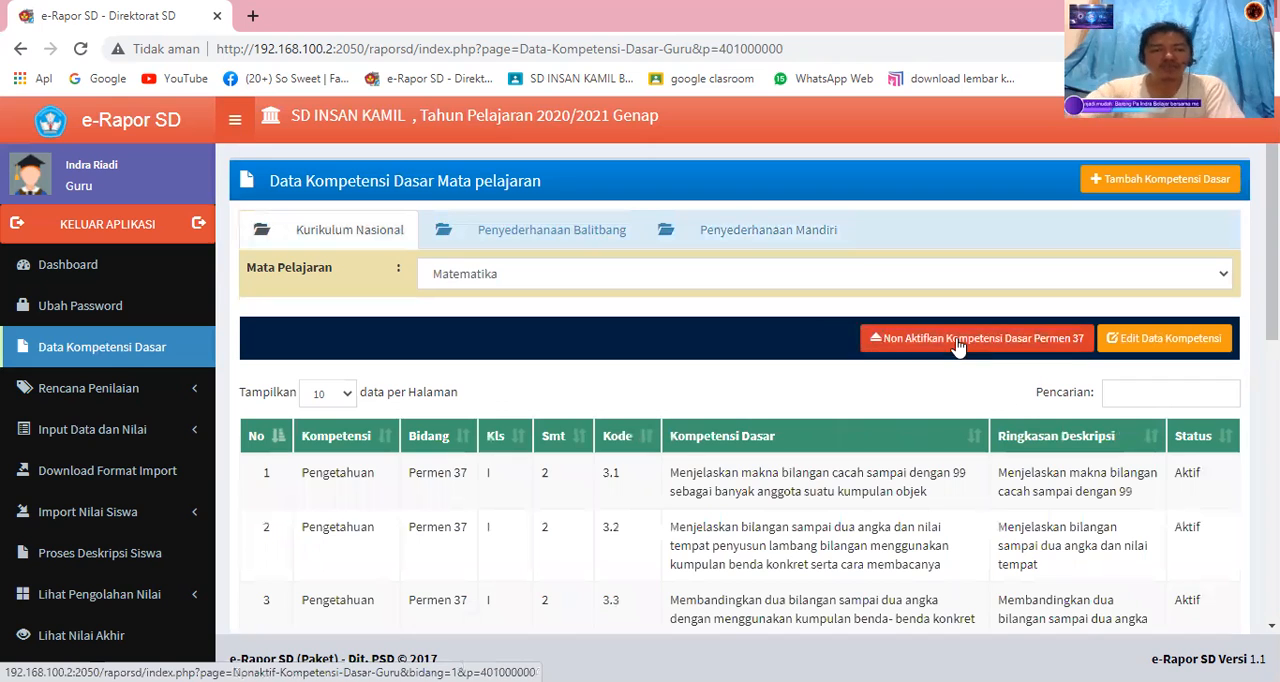
In the knowledge assessment plan, choose class 5-F and Bahasa Indonesia, and look through the available numbers of daily assessments.
left_click(91, 394)
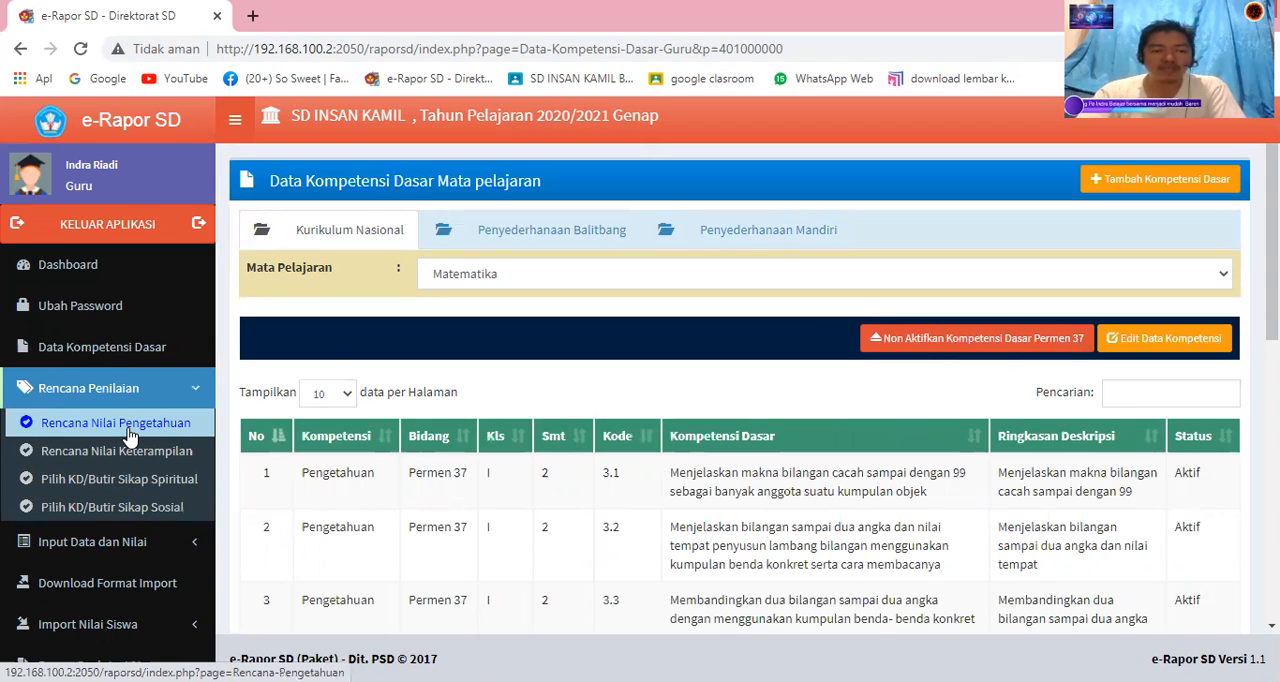
left_click(129, 432)
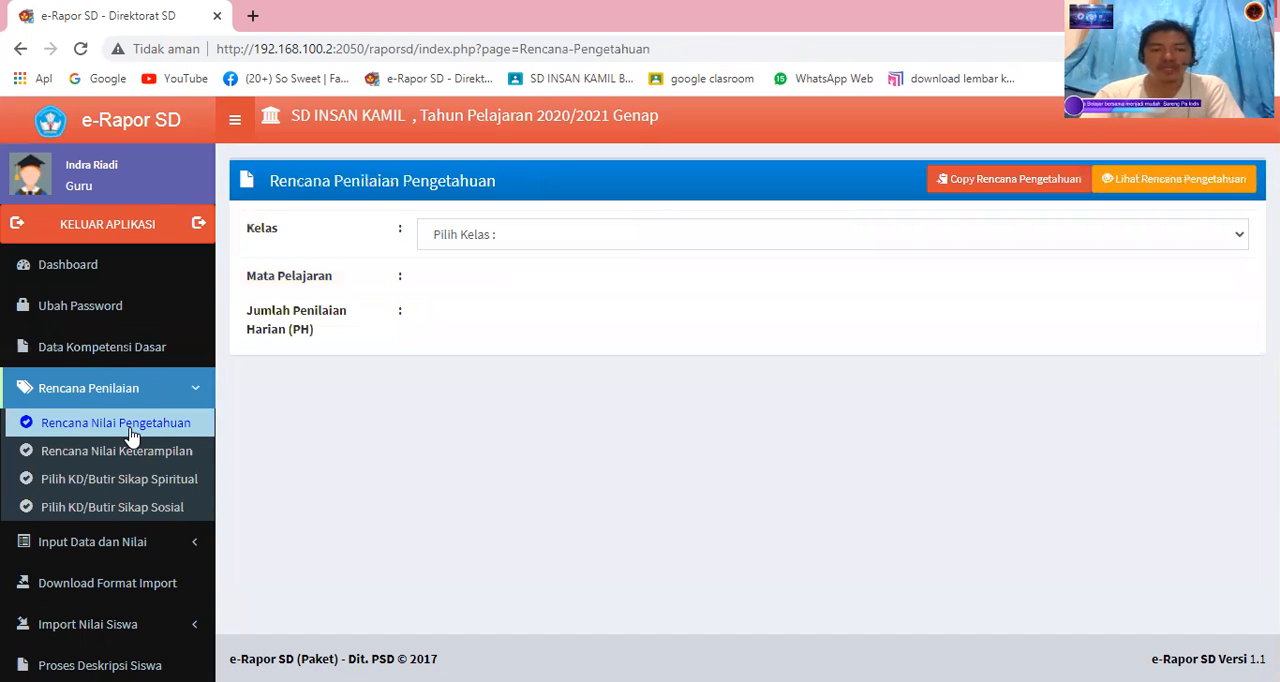
left_click(562, 243)
left_click(555, 283)
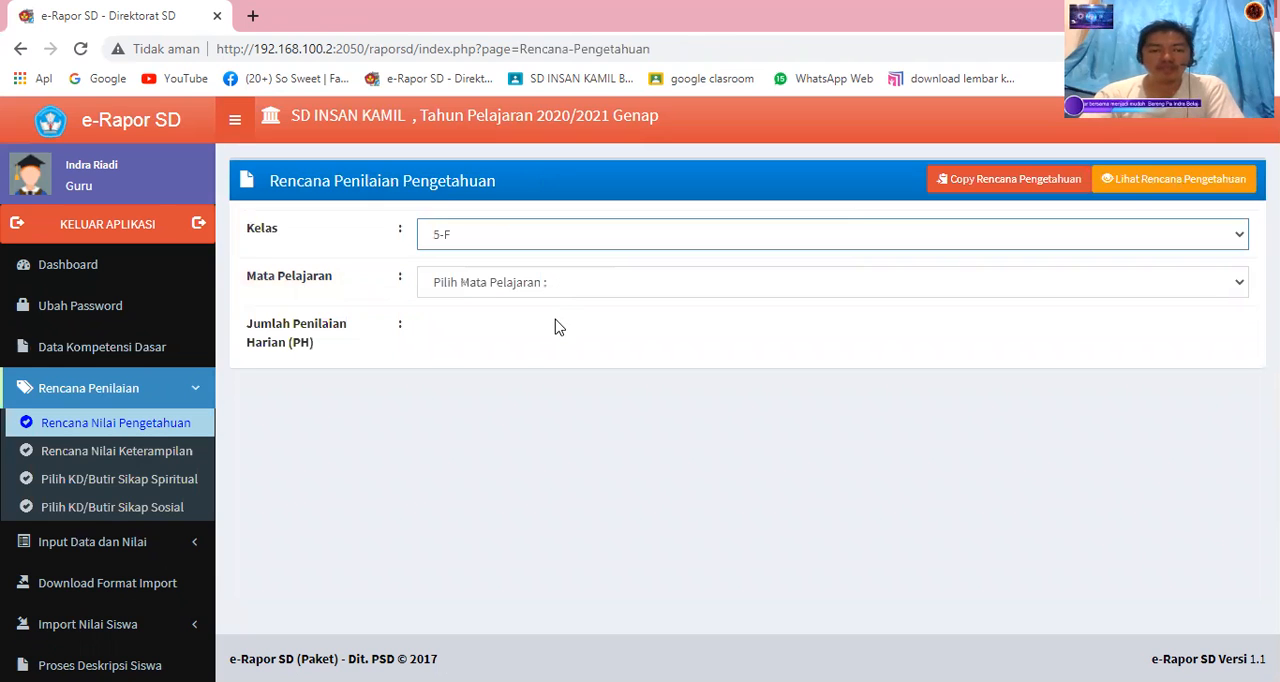
left_click(558, 283)
left_click(558, 327)
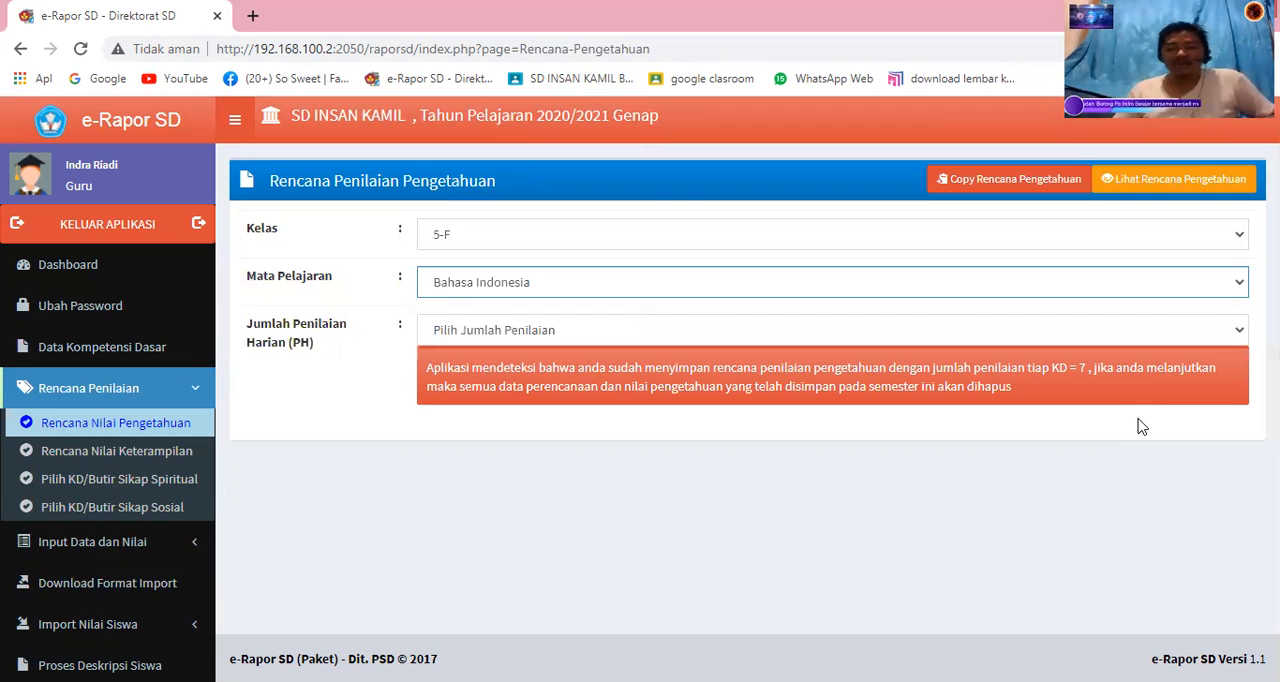
left_click(1172, 330)
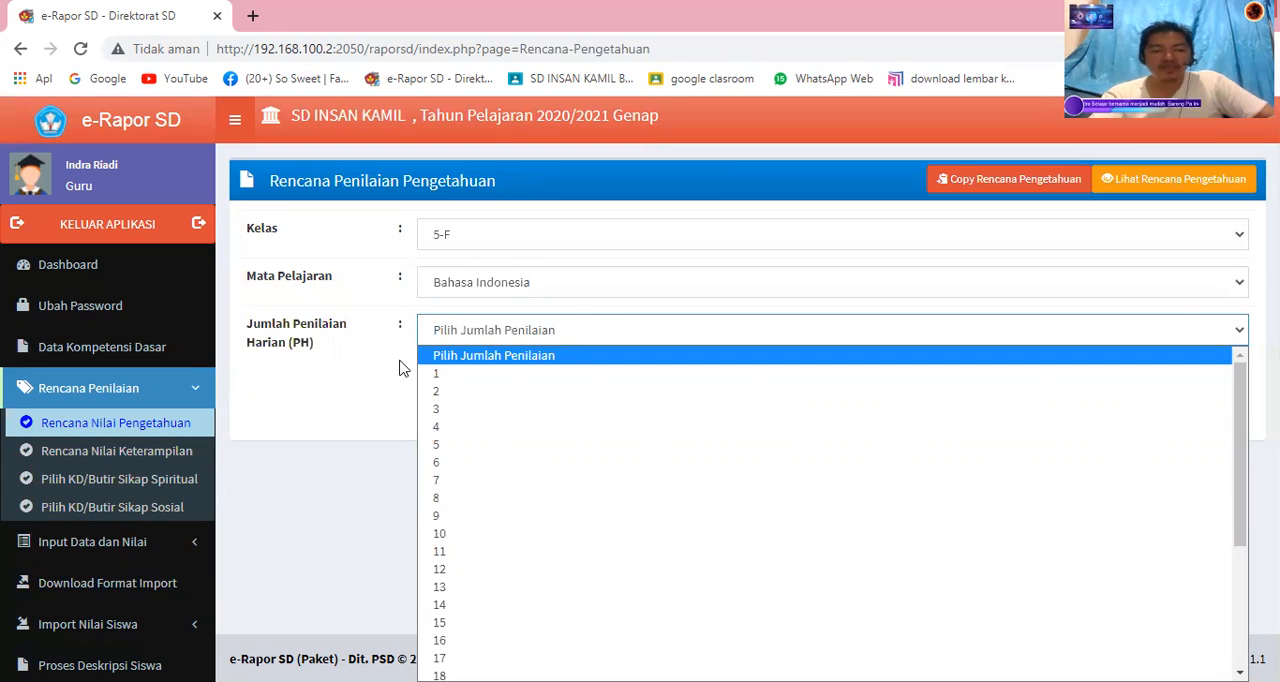
left_click(183, 458)
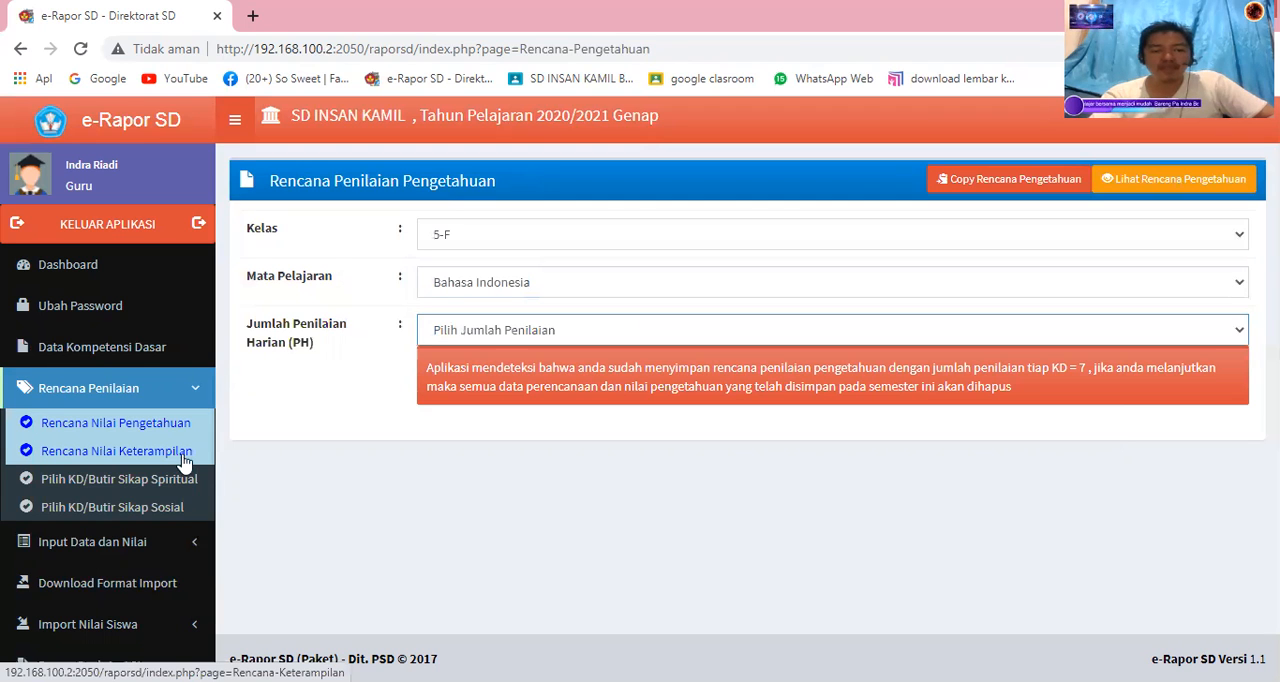
In the skills assessment plan, choose class 5-F and Bahasa Indonesia, and look through the available numbers of assessments.
left_click(183, 458)
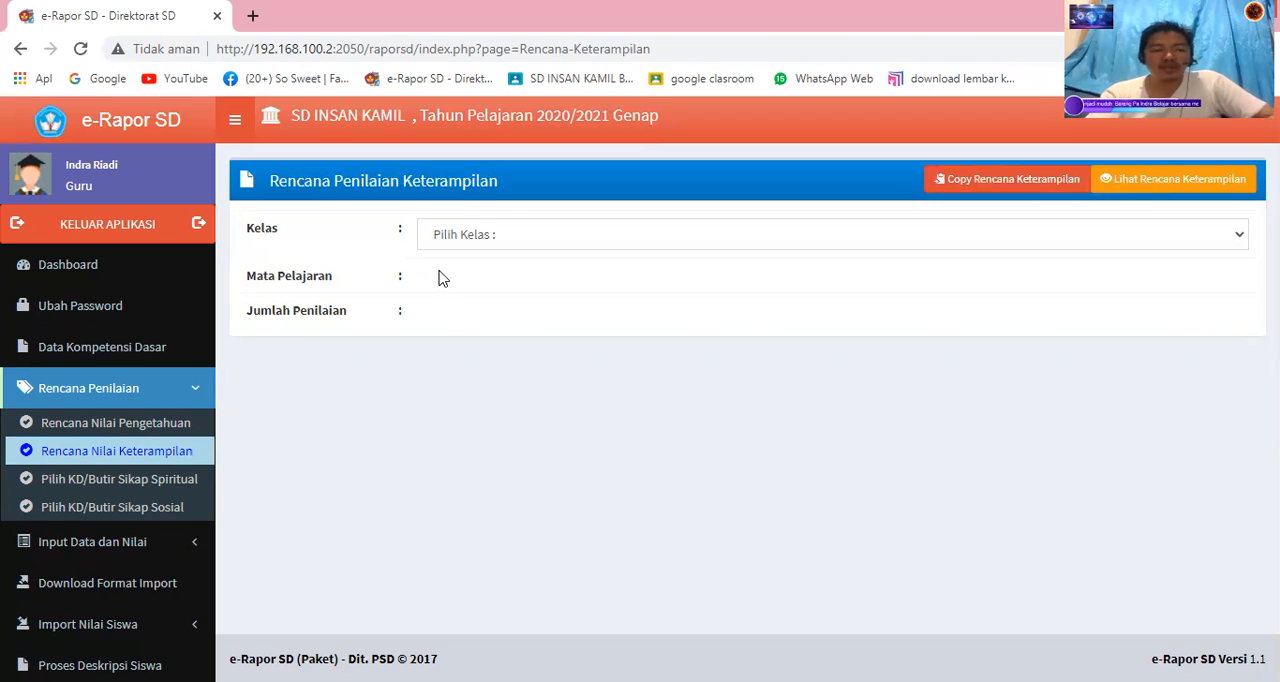
left_click(505, 243)
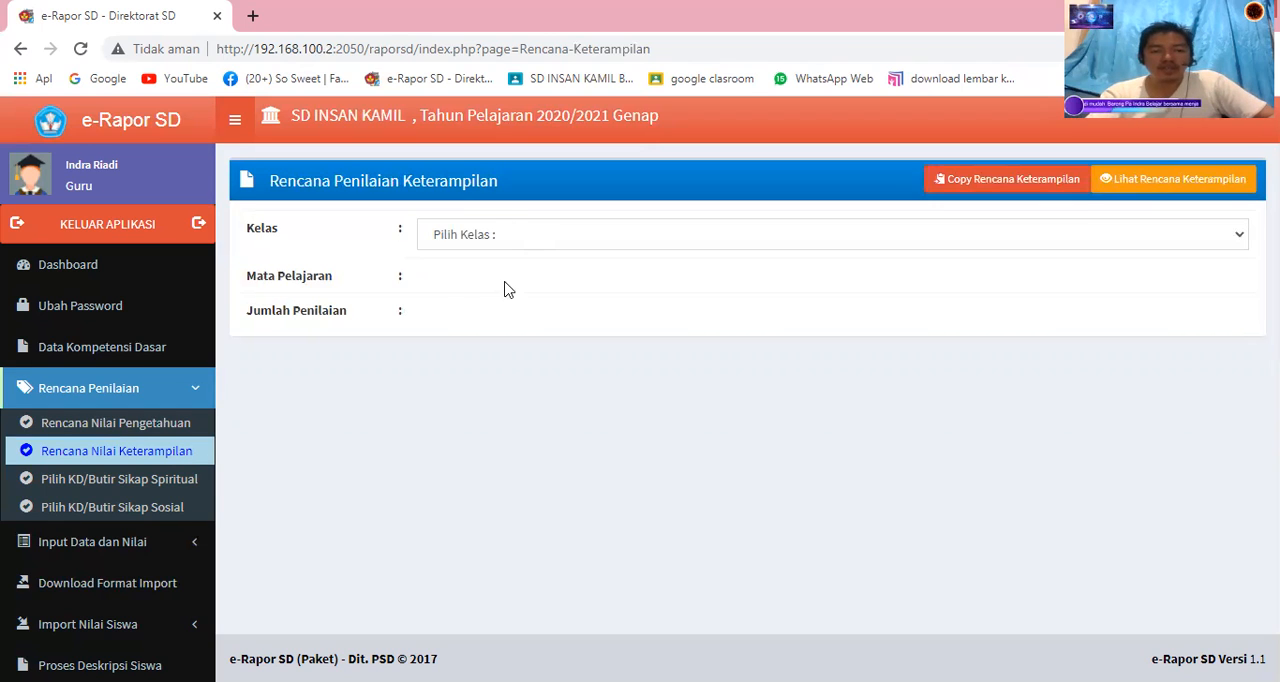
left_click(522, 281)
left_click(521, 288)
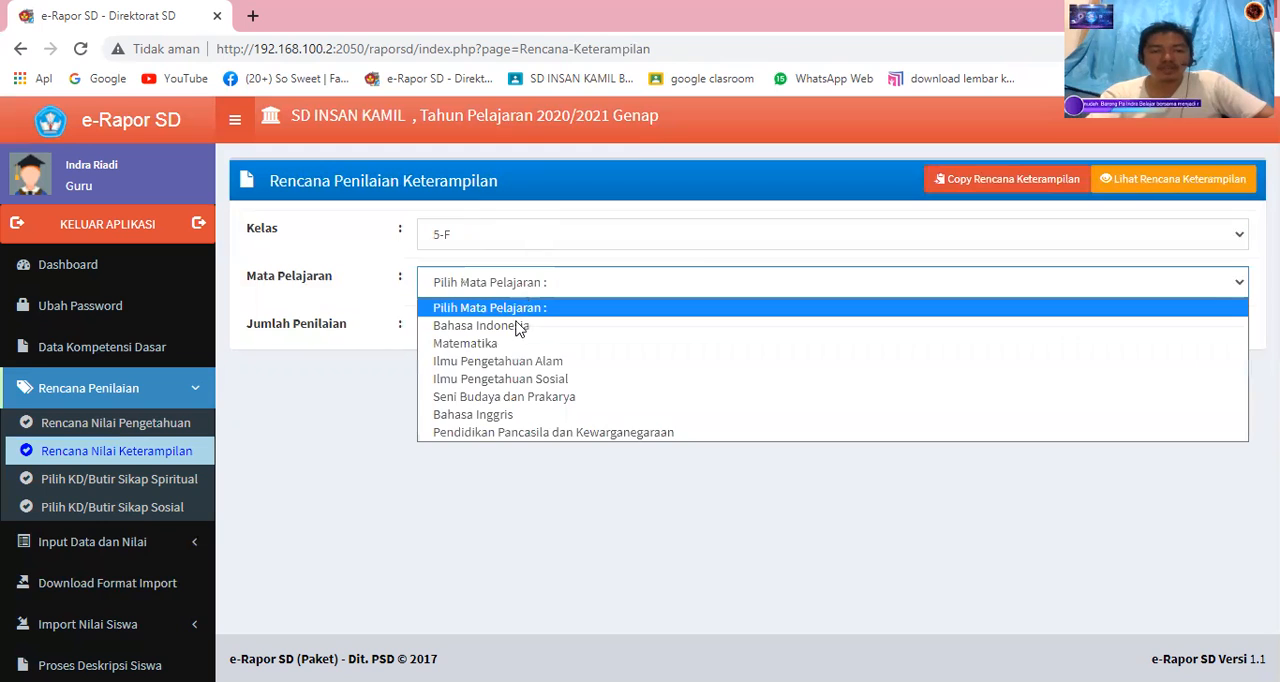
left_click(518, 327)
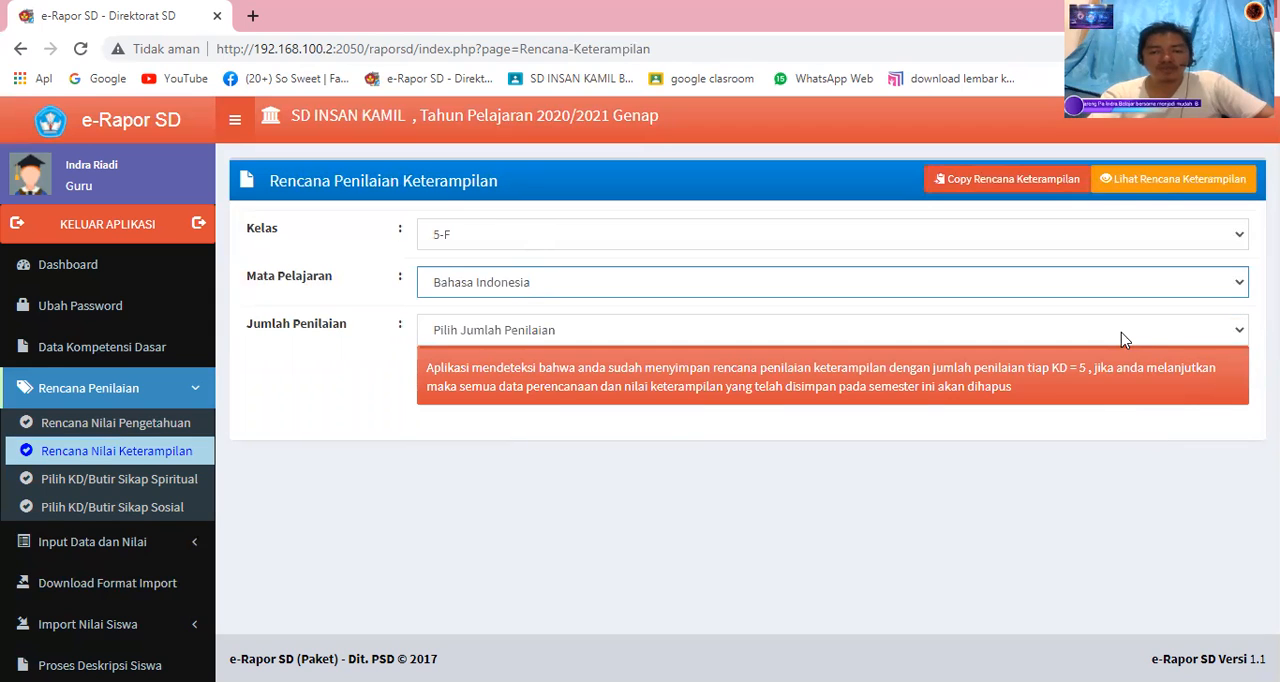
left_click(626, 334)
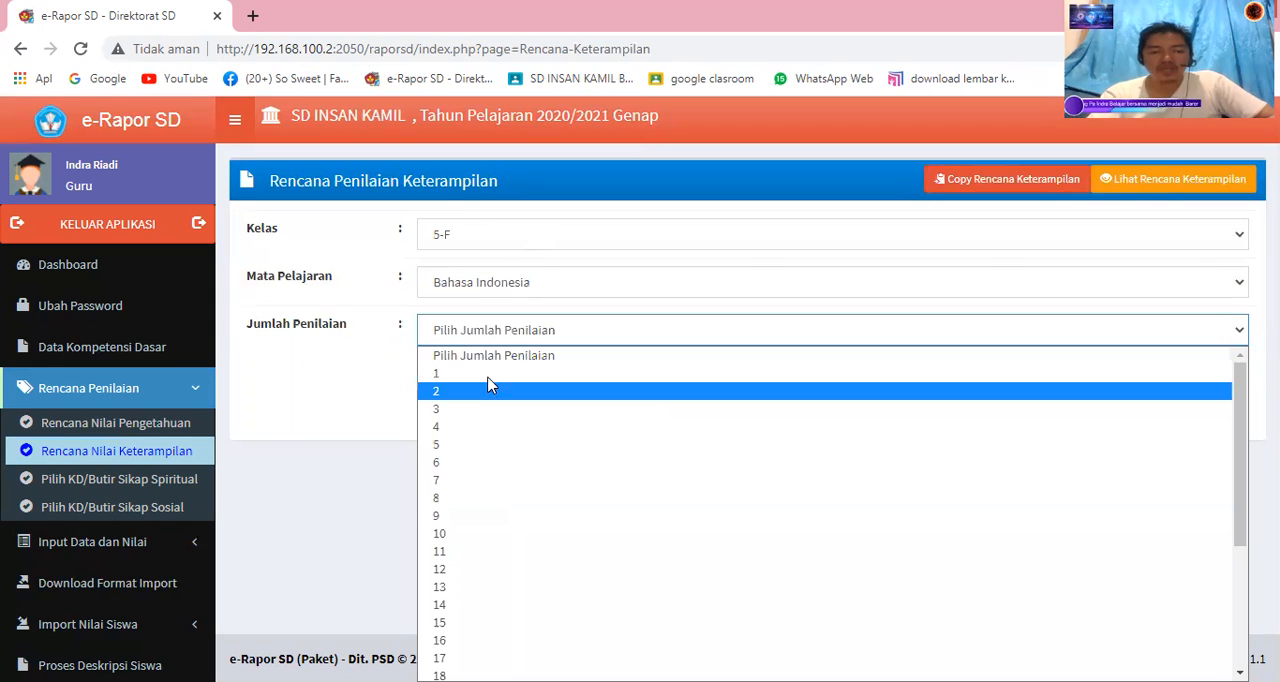
left_click(573, 337)
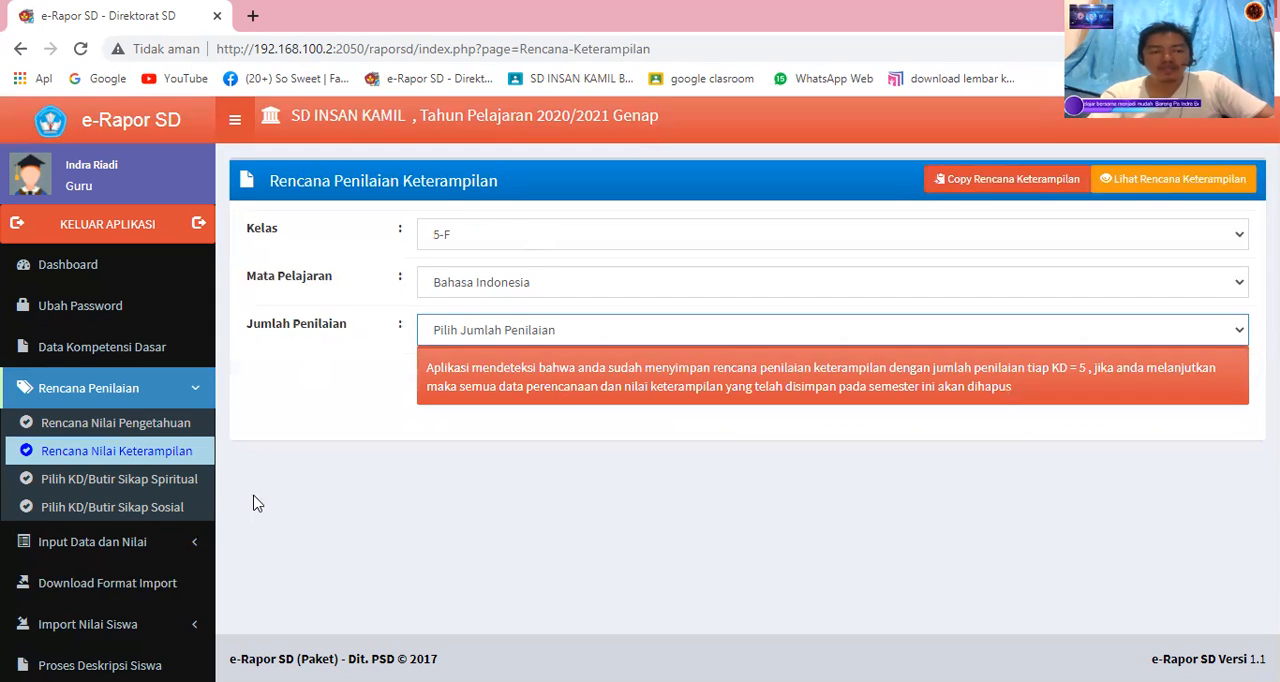
Open the spiritual attitude assessment plan for class 5-F and the subject Pendidikan Pancasila dan Kewarganegaraan.
left_click(175, 495)
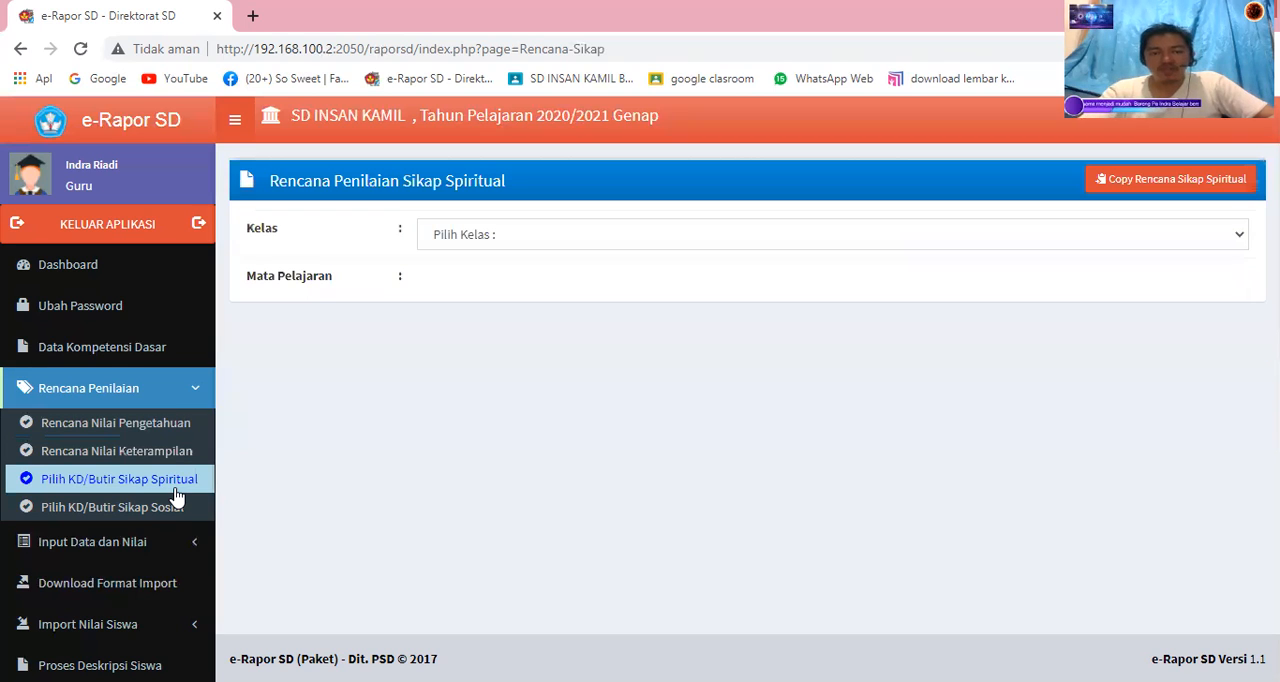
left_click(493, 236)
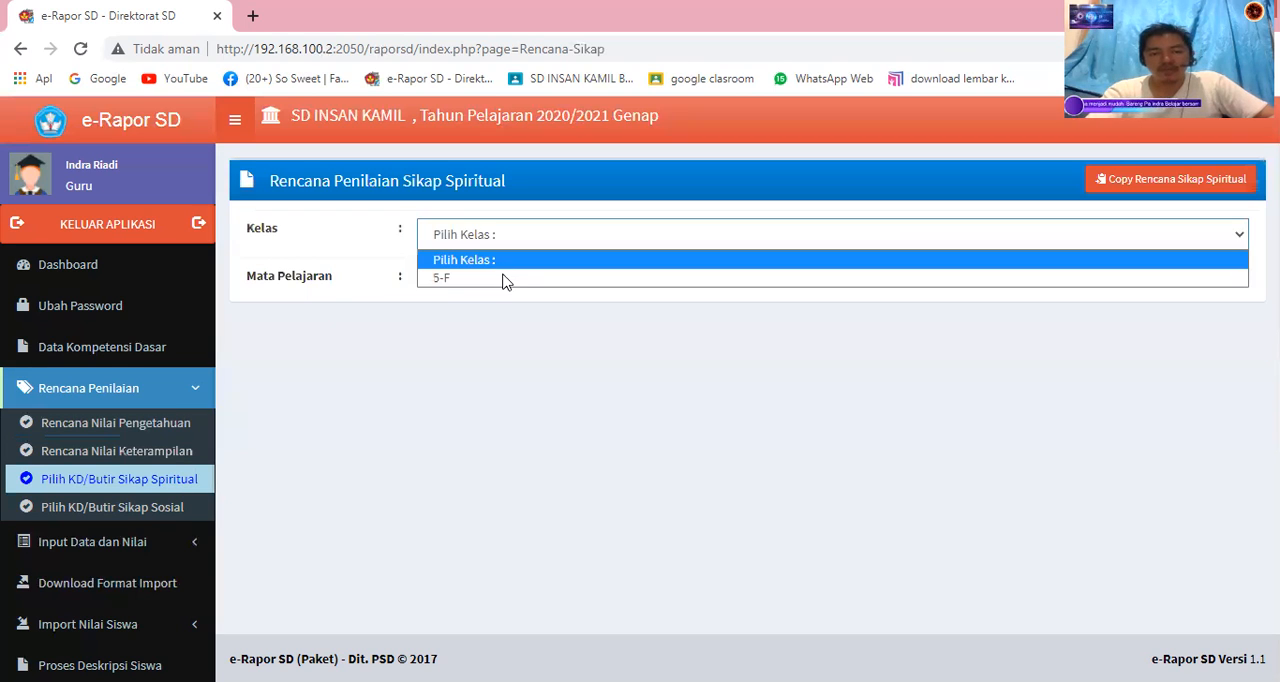
left_click(505, 279)
left_click(505, 283)
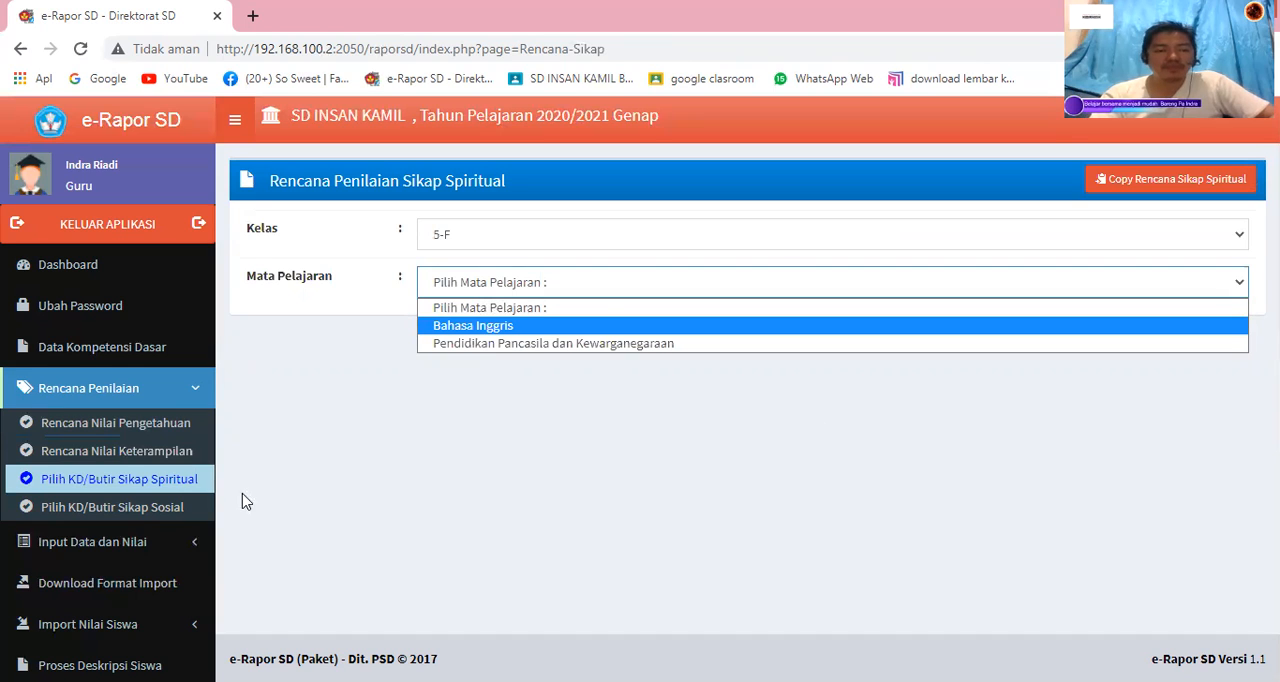
left_click(591, 342)
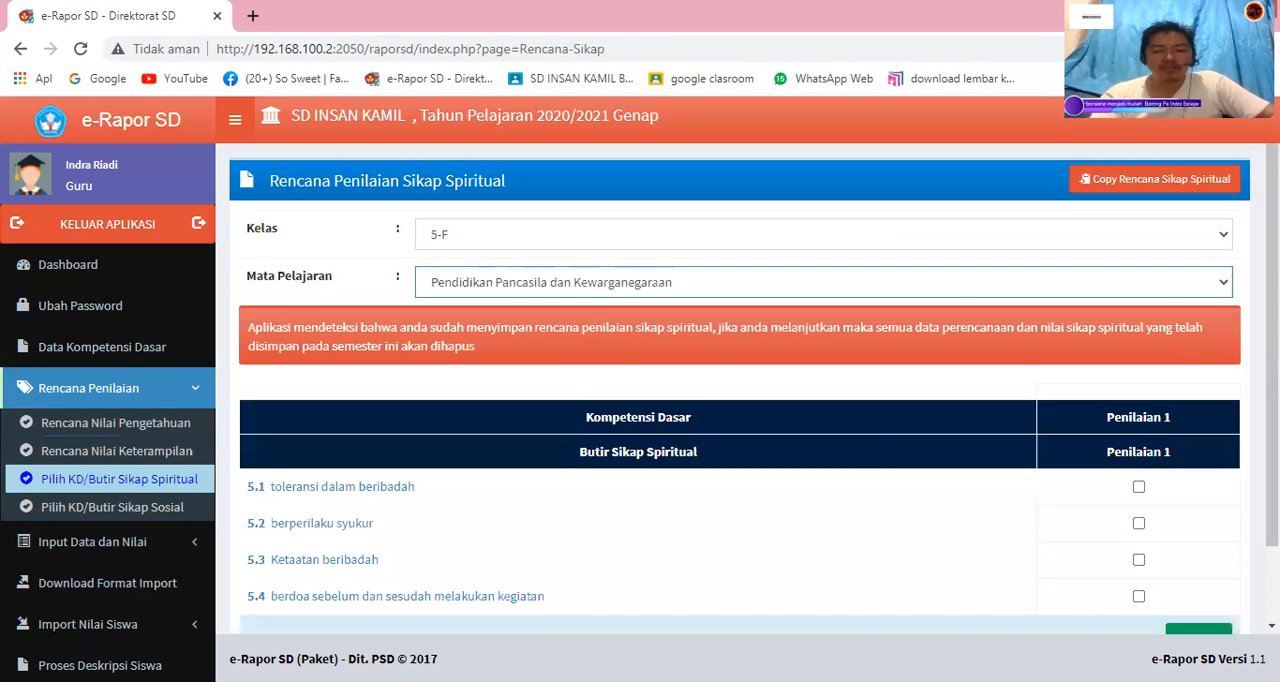
Mark all four spiritual attitude items, 5.1 through 5.4, for Penilaian 1.
scroll(1128, 414, "down", 1)
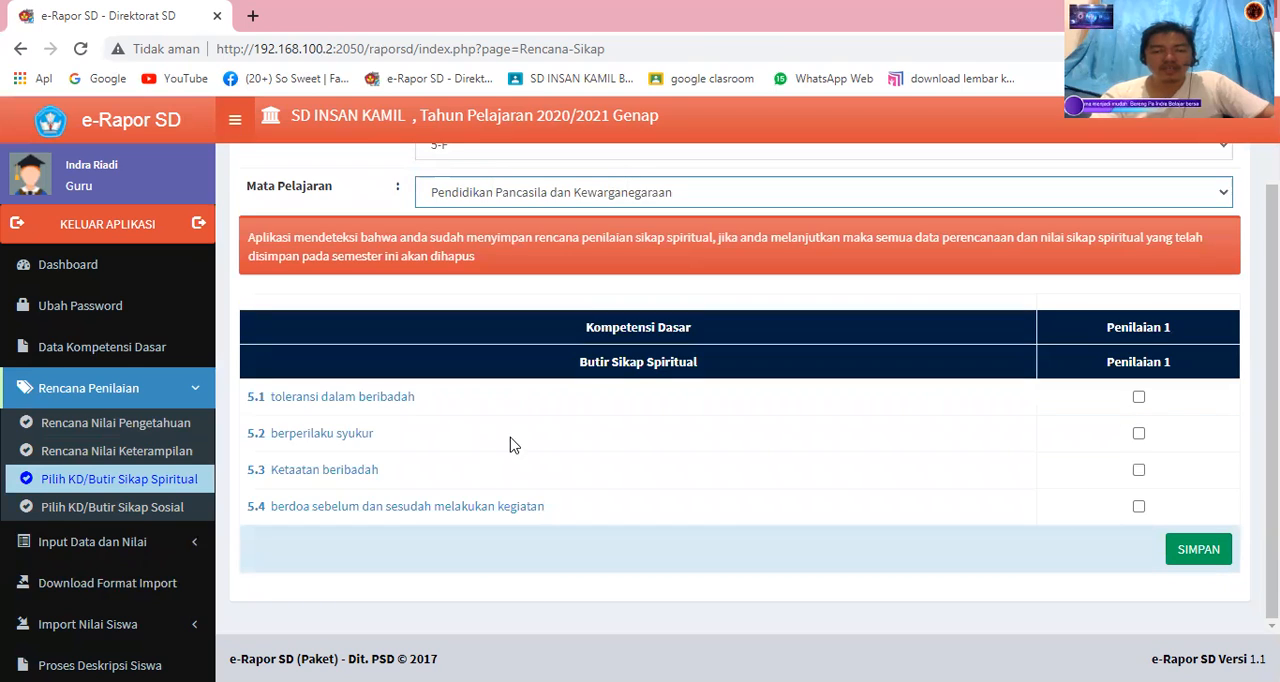
left_click(1138, 397)
left_click(1138, 433)
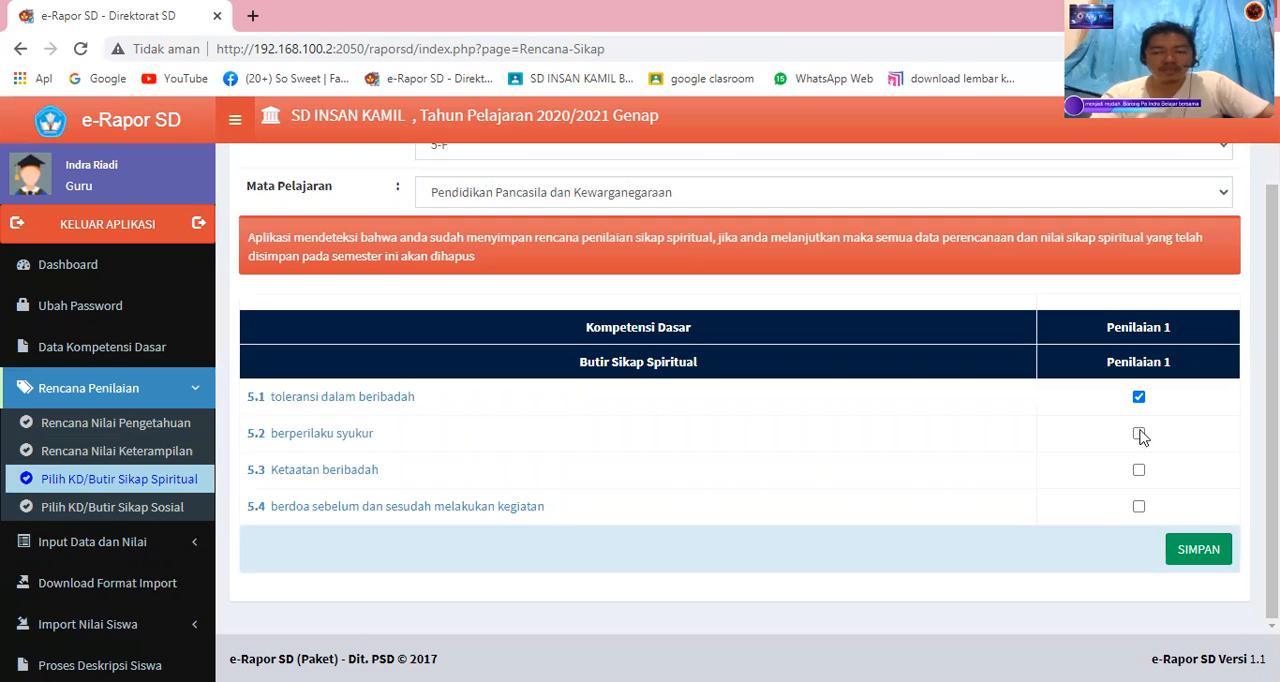
left_click(1138, 470)
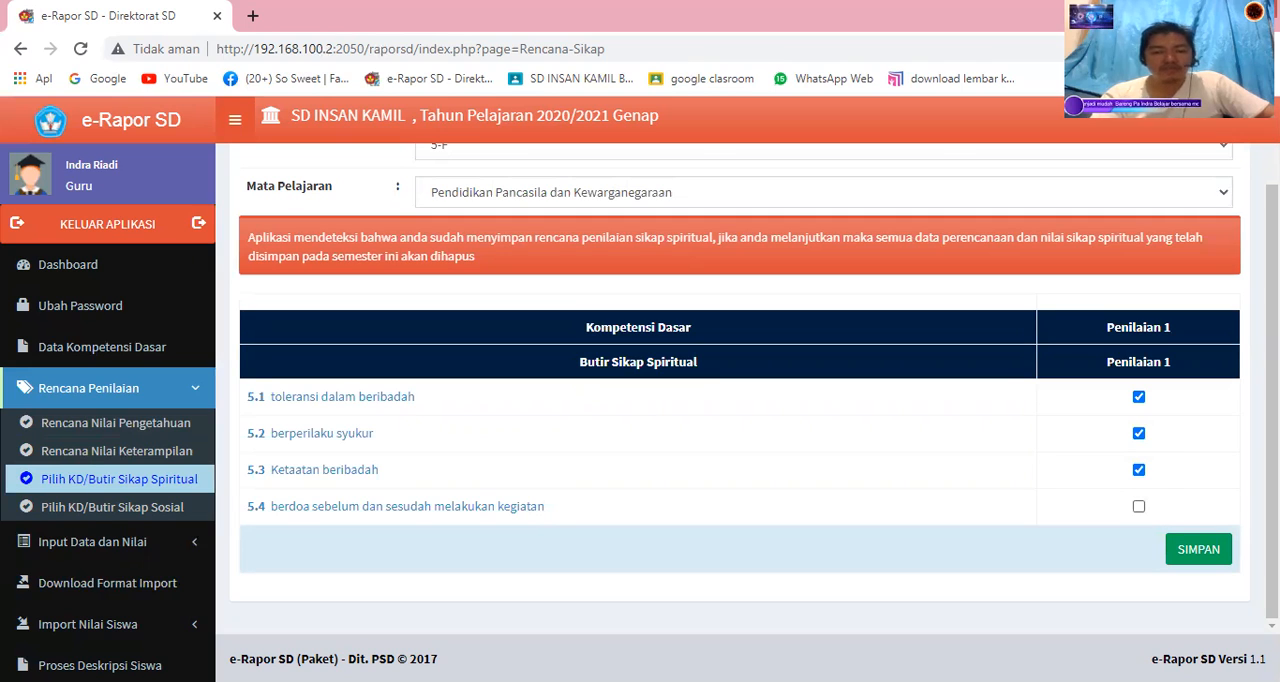
left_click(1138, 506)
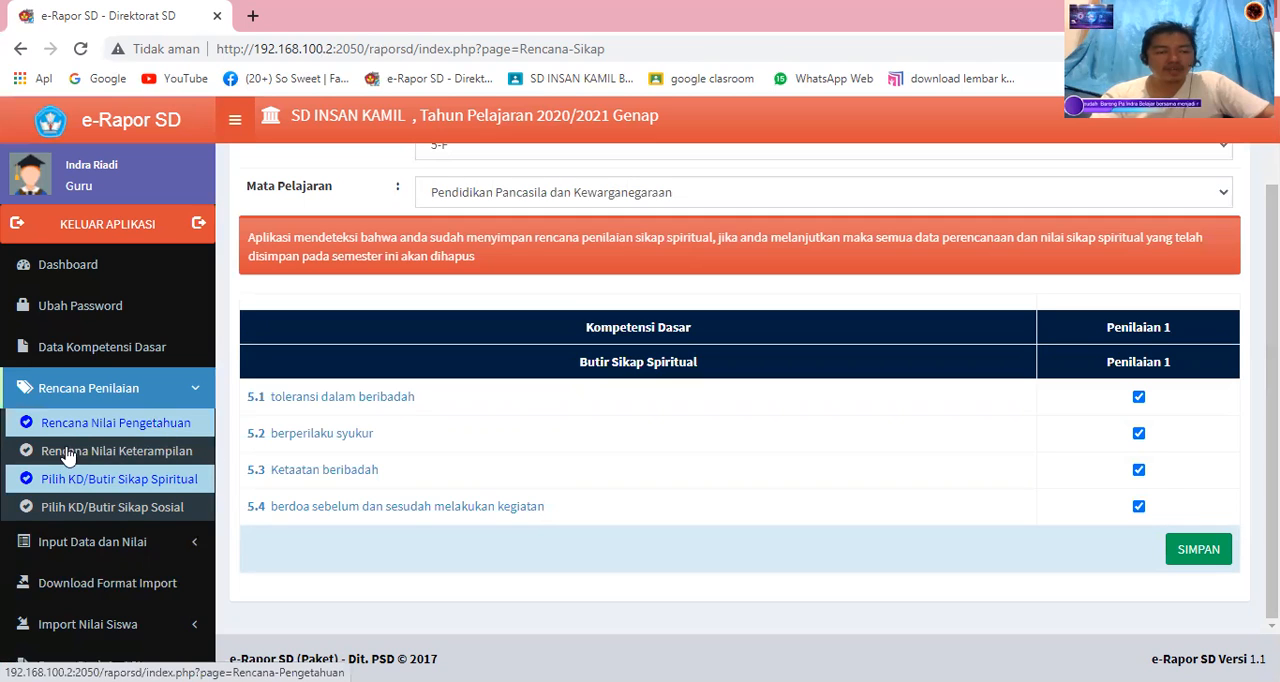
left_click(40, 462)
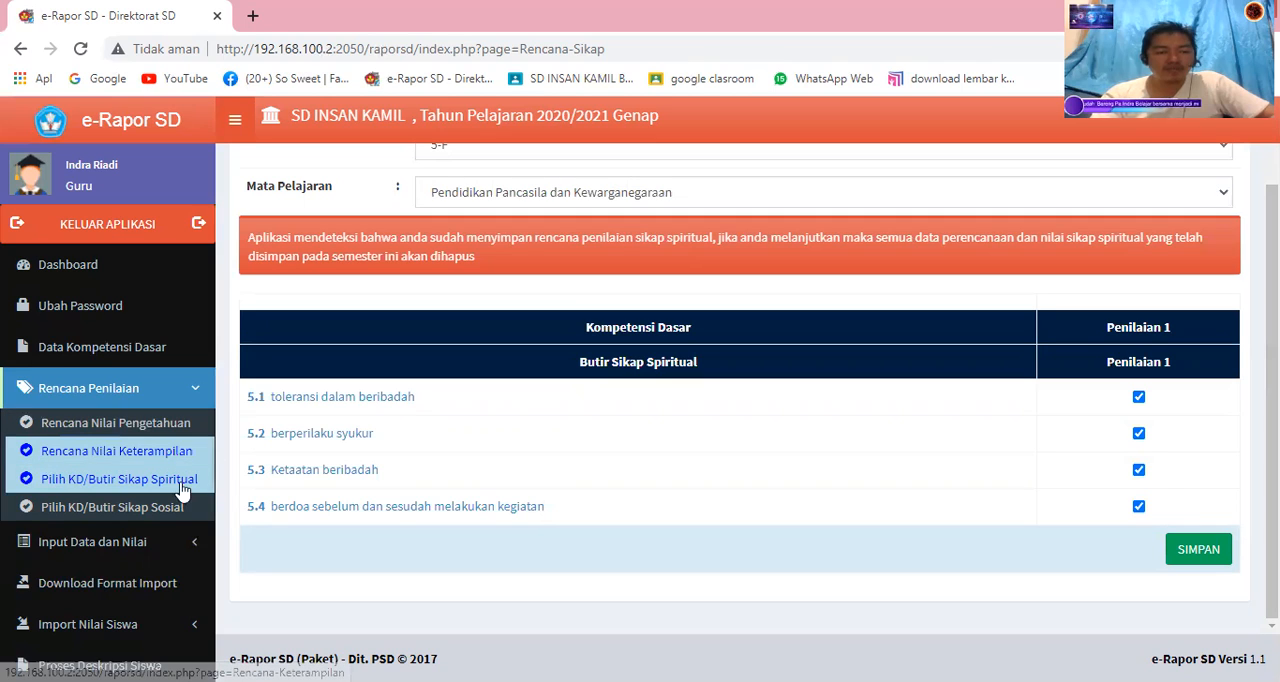
Open the social attitude assessment plan for class 5-F and the subject Pendidikan Pancasila dan Kewarganegaraan.
left_click(75, 510)
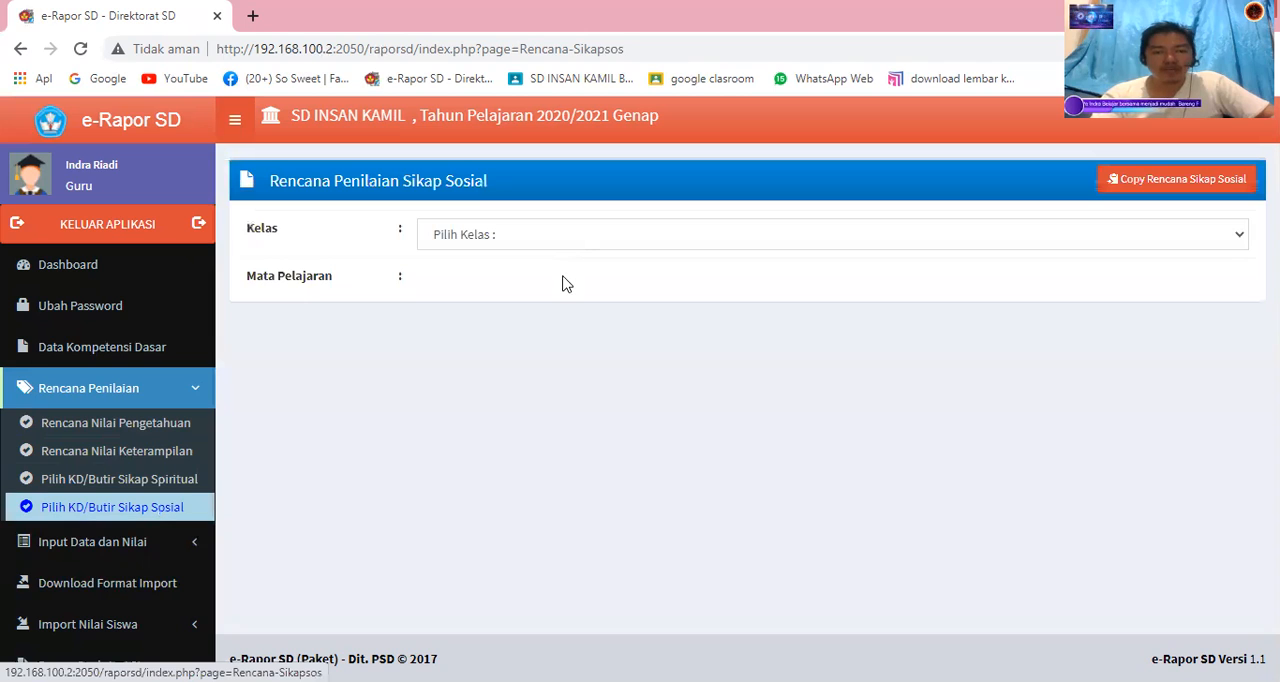
left_click(563, 284)
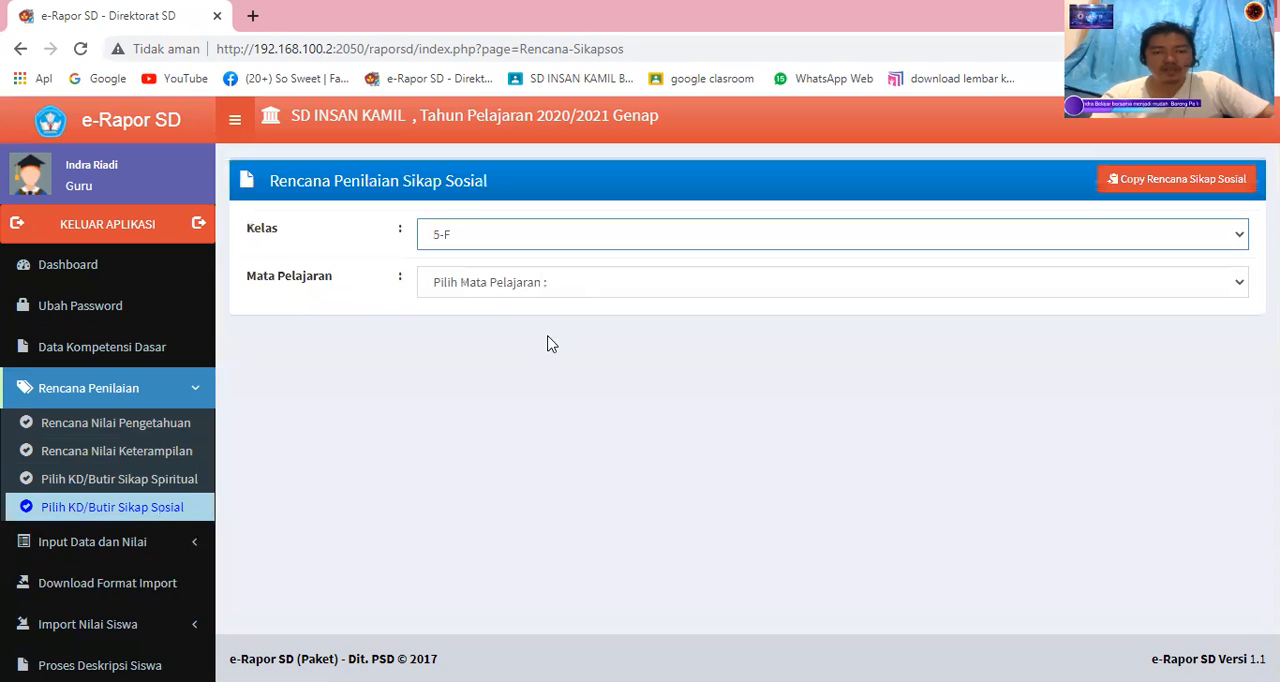
left_click(553, 284)
left_click(549, 344)
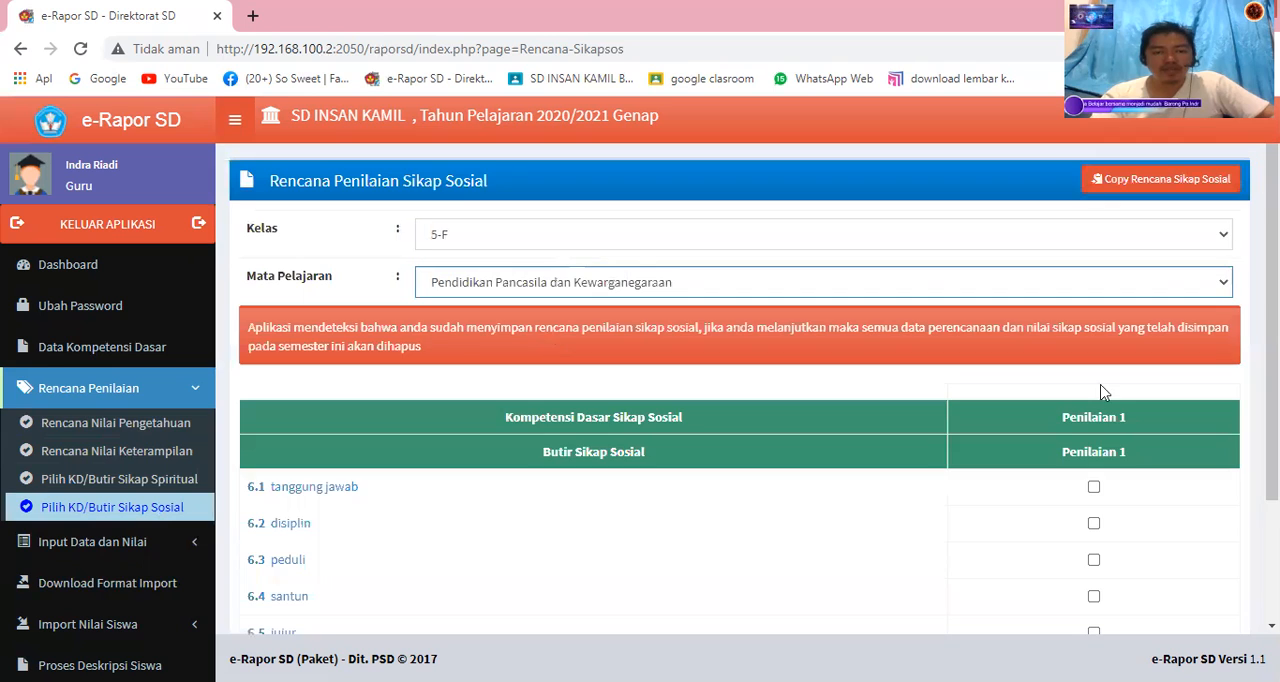
Mark the social attitude items tanggung jawab, disiplin, peduli and santun (6.1 to 6.4) for Penilaian 1.
scroll(740, 400, "down", 2)
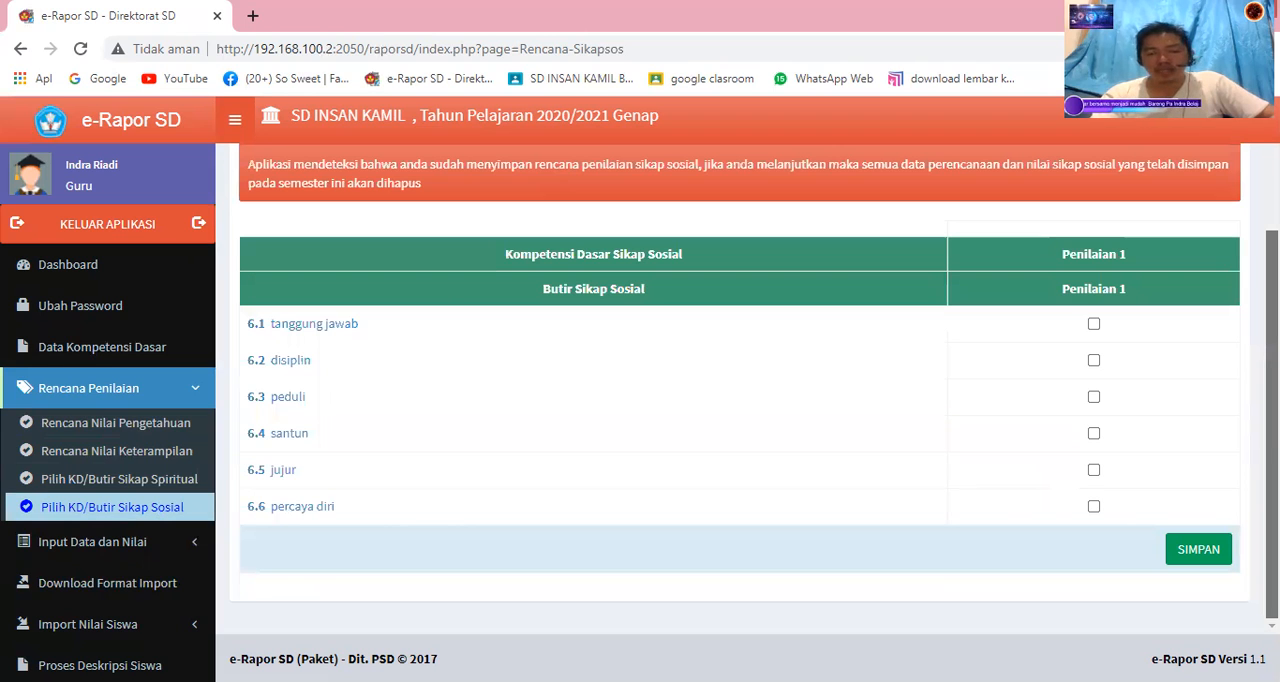
left_click(1094, 360)
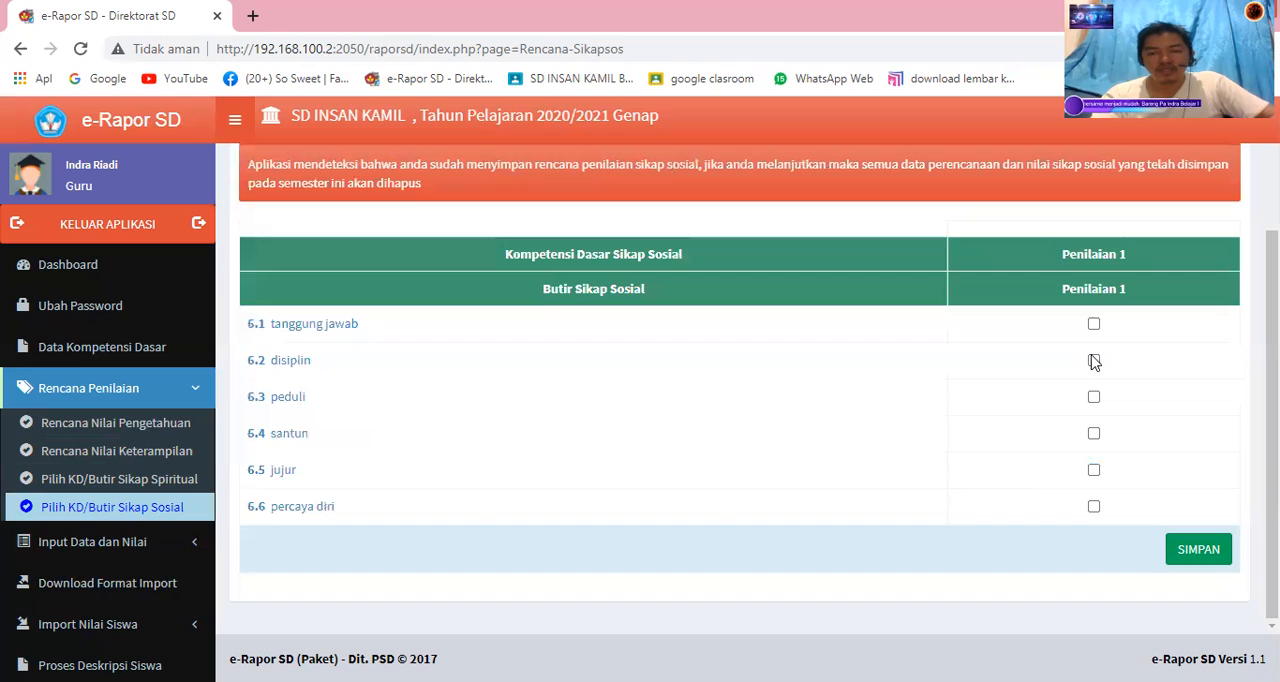
left_click(1094, 324)
left_click(1094, 397)
left_click(1093, 434)
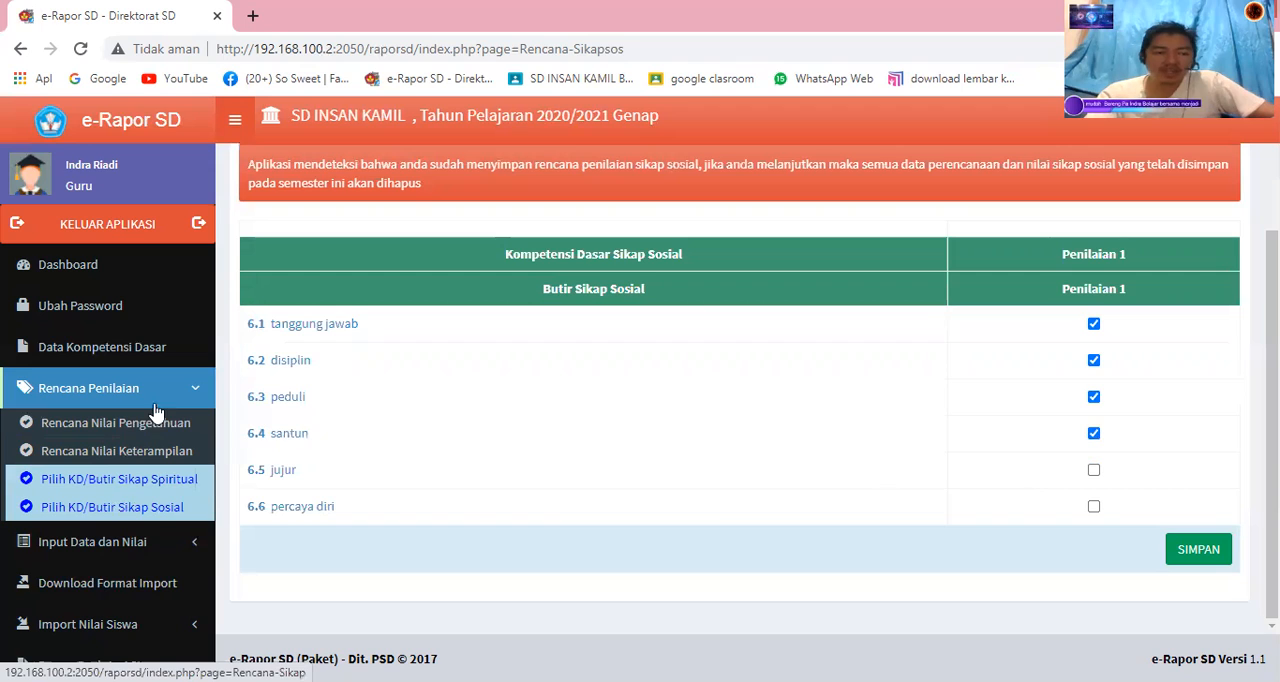
Open the spiritual attitude score entry for class 5-F and the subject Bahasa Indonesia.
left_click(135, 545)
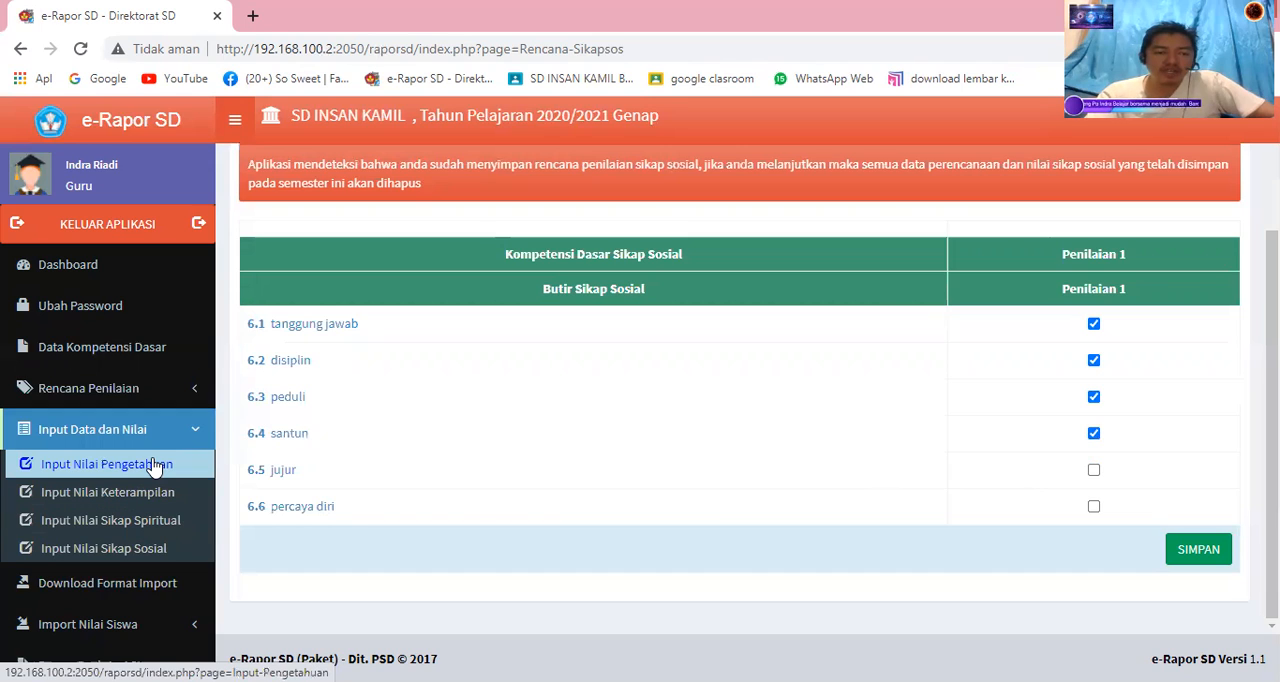
left_click(165, 525)
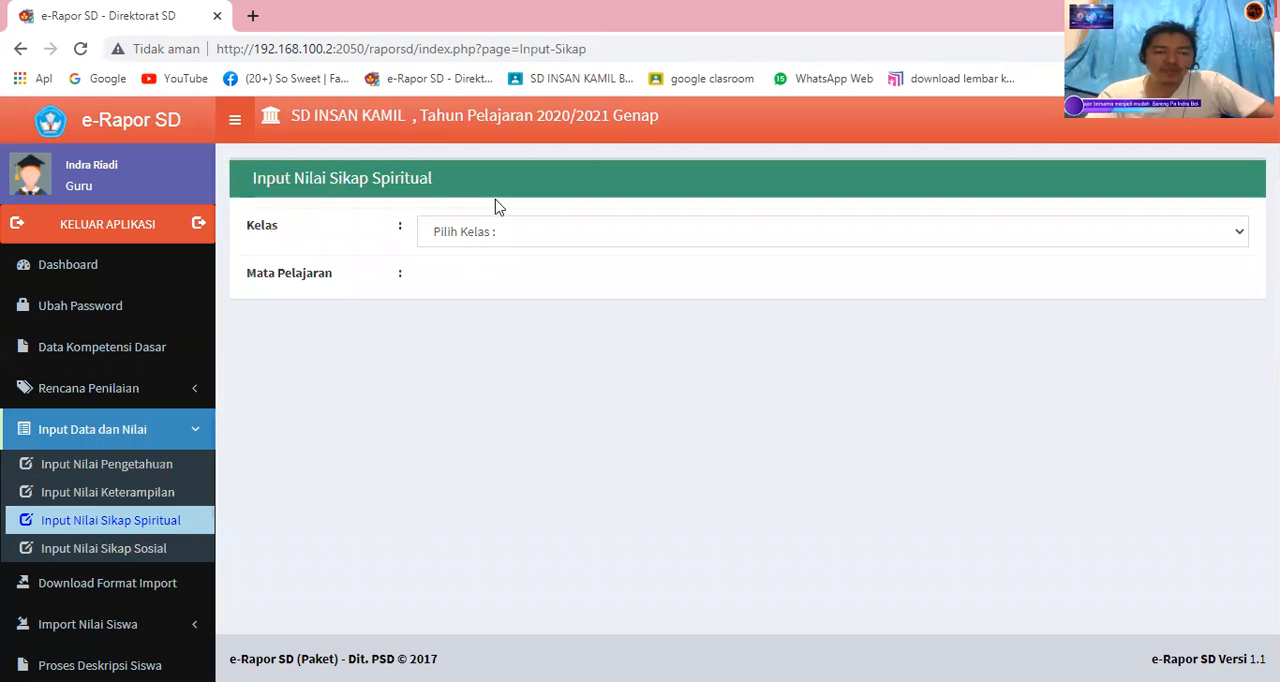
left_click(496, 237)
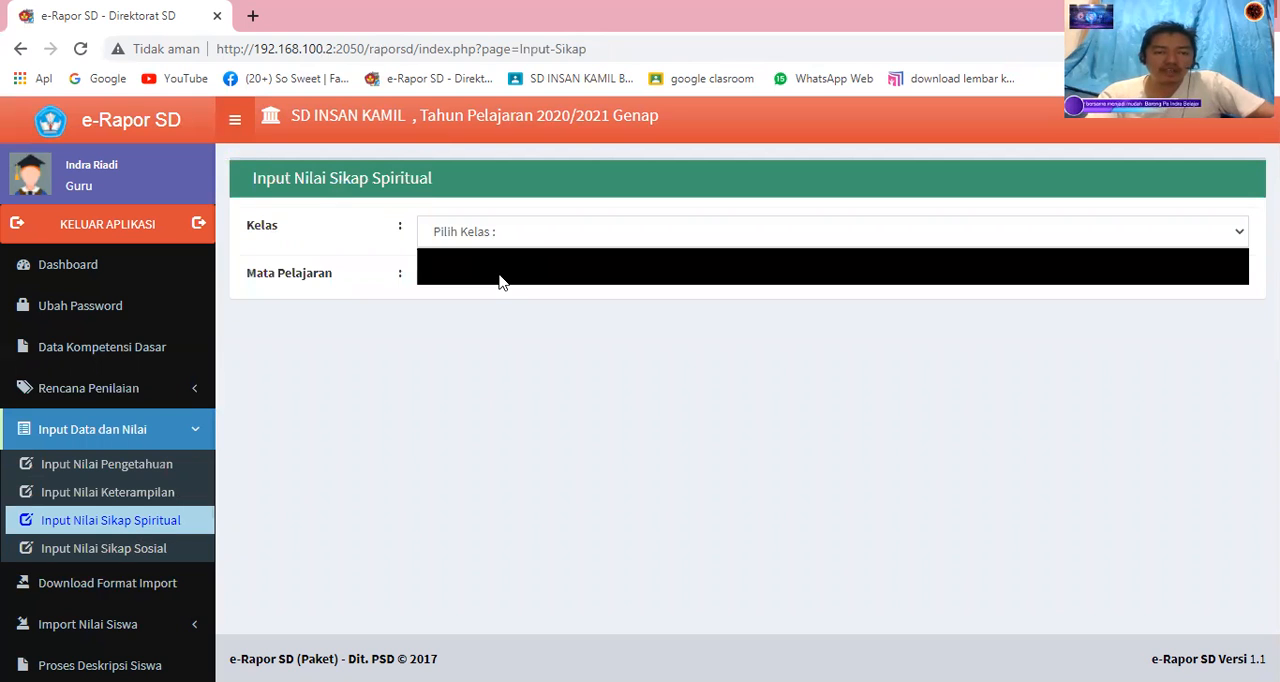
left_click(500, 282)
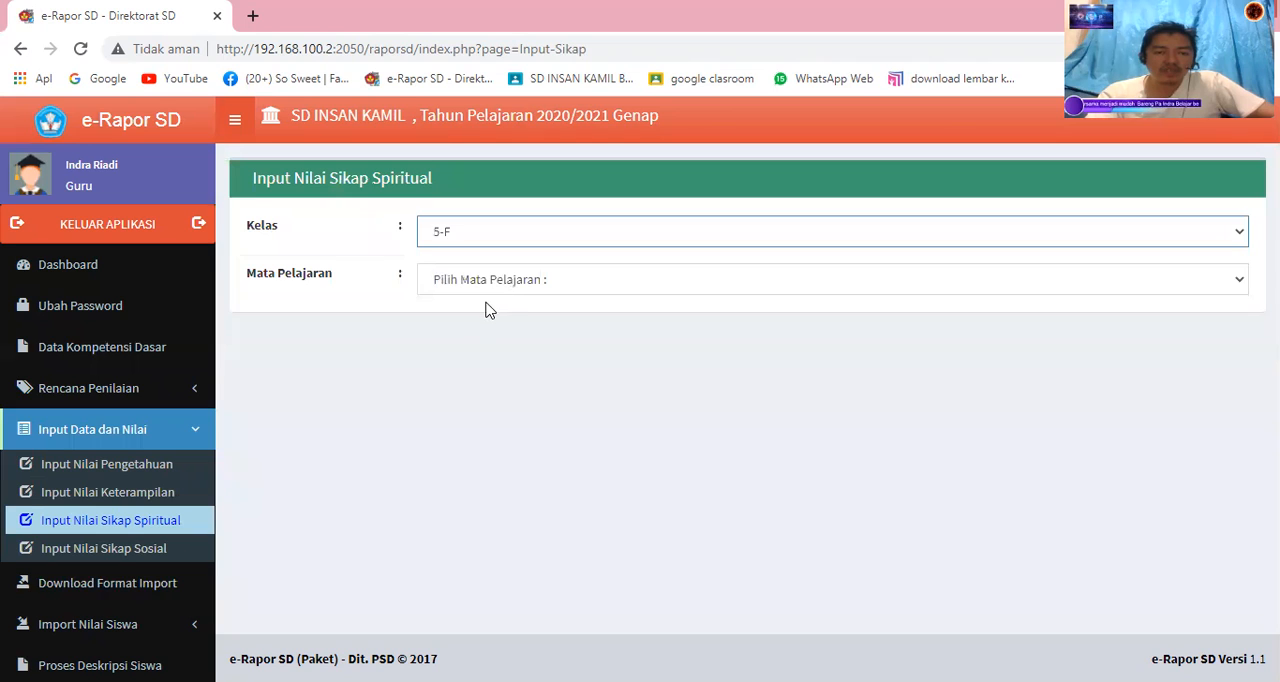
left_click(485, 290)
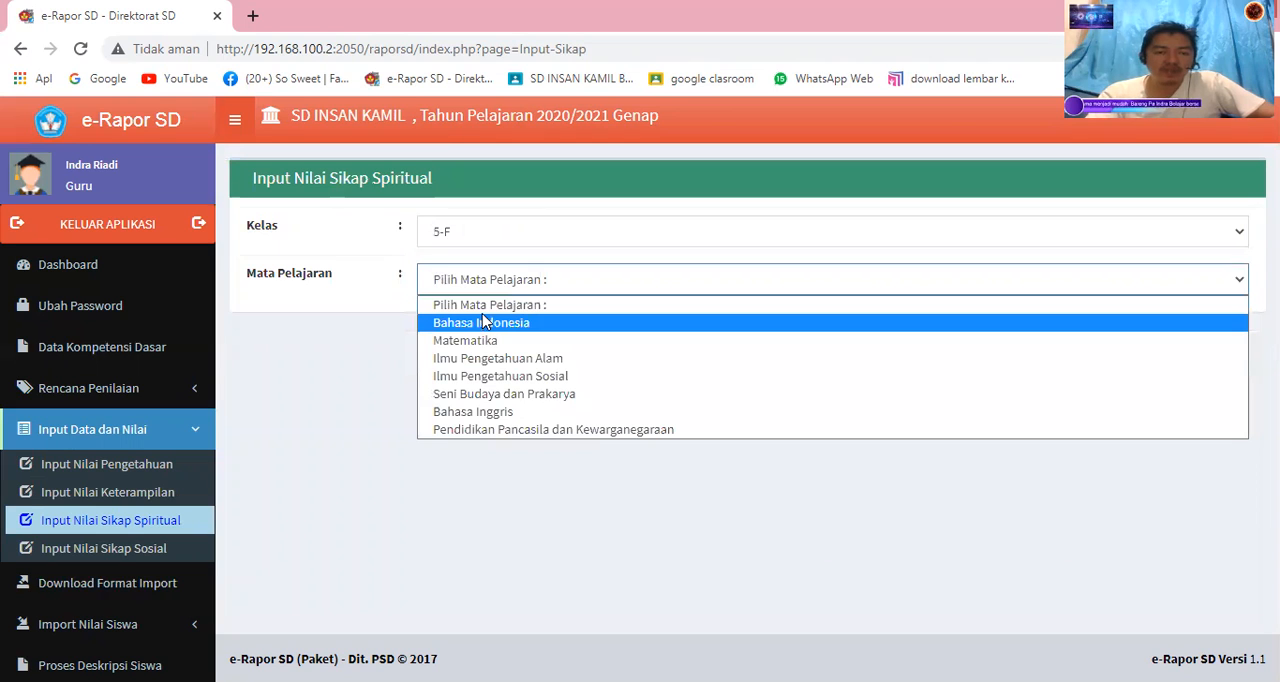
left_click(482, 316)
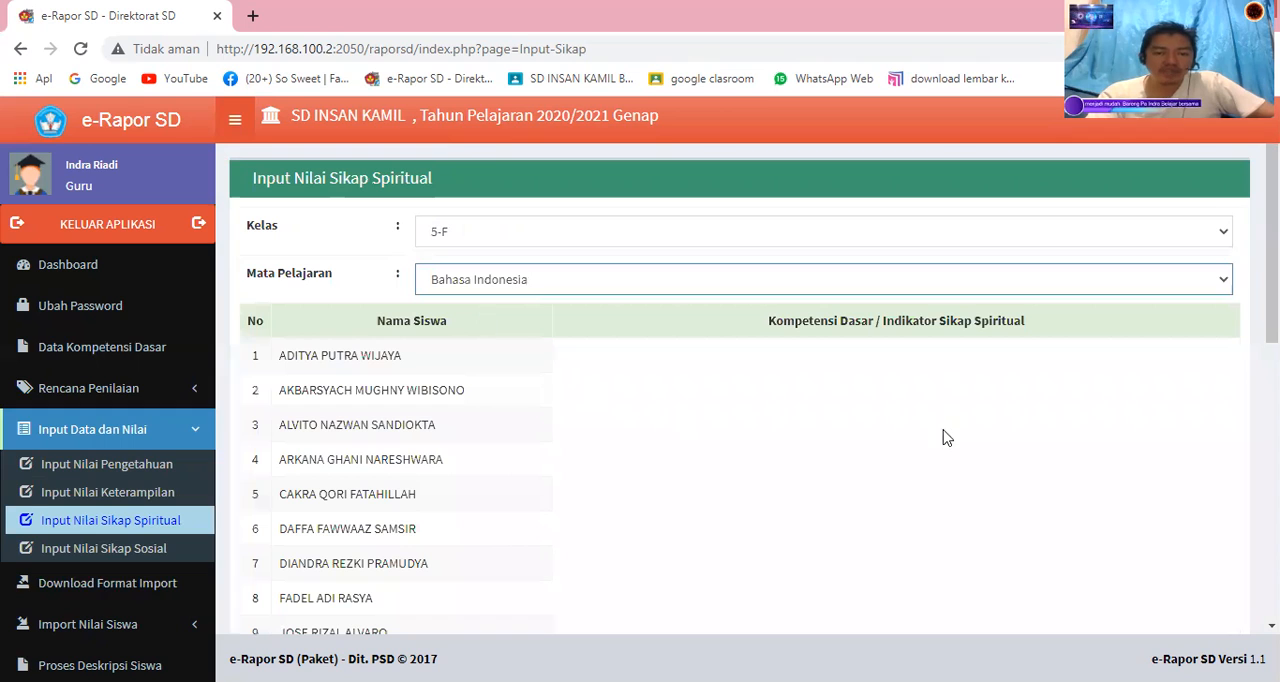
Switch the spiritual attitude scores to the subject Matematika, and after that to Bahasa Inggris.
left_click(480, 284)
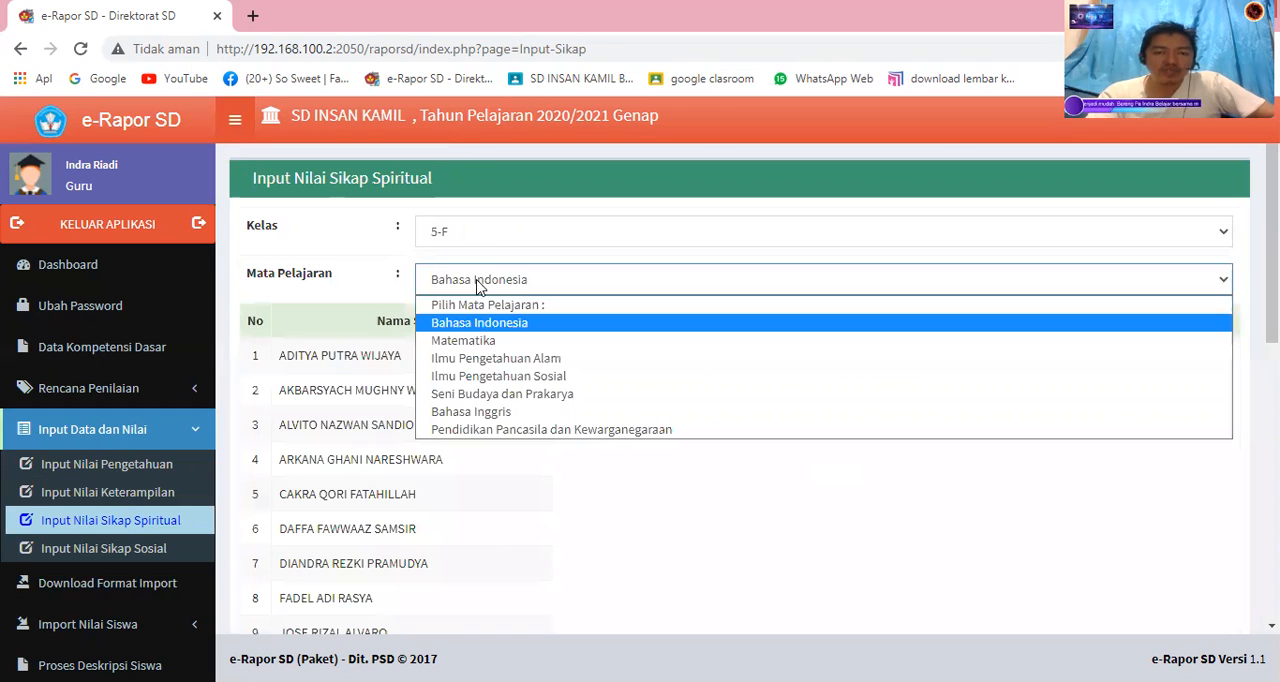
left_click(487, 341)
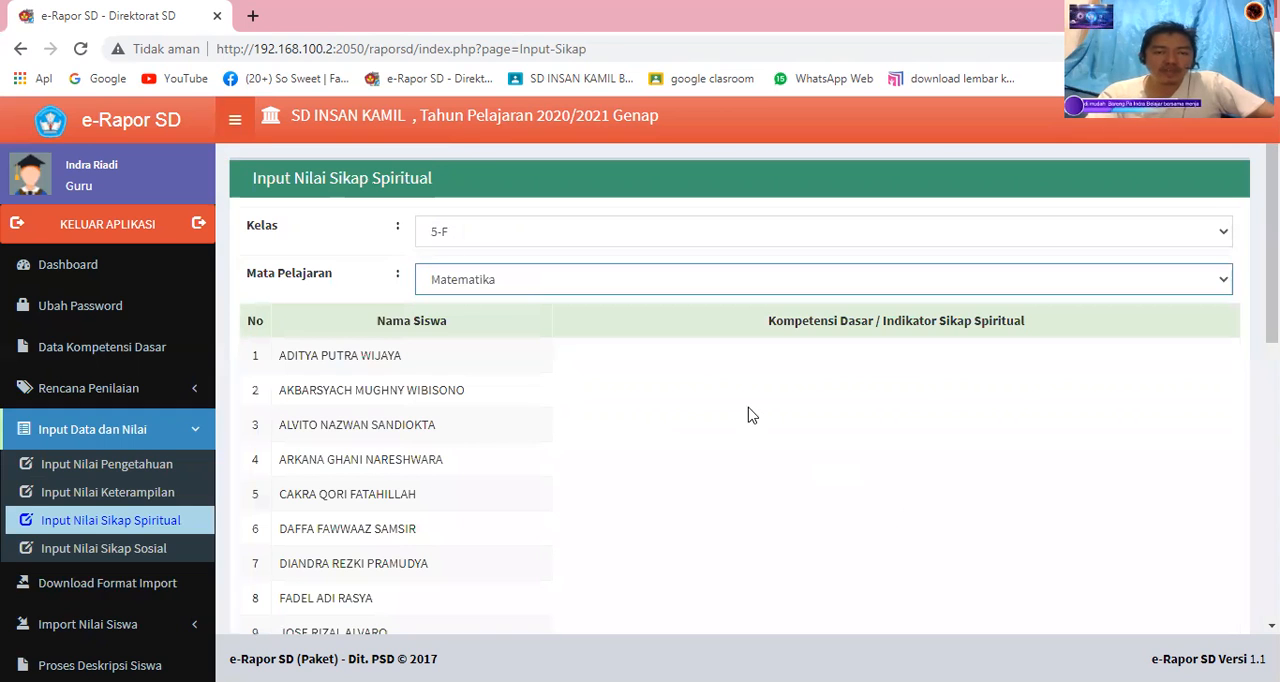
left_click(660, 288)
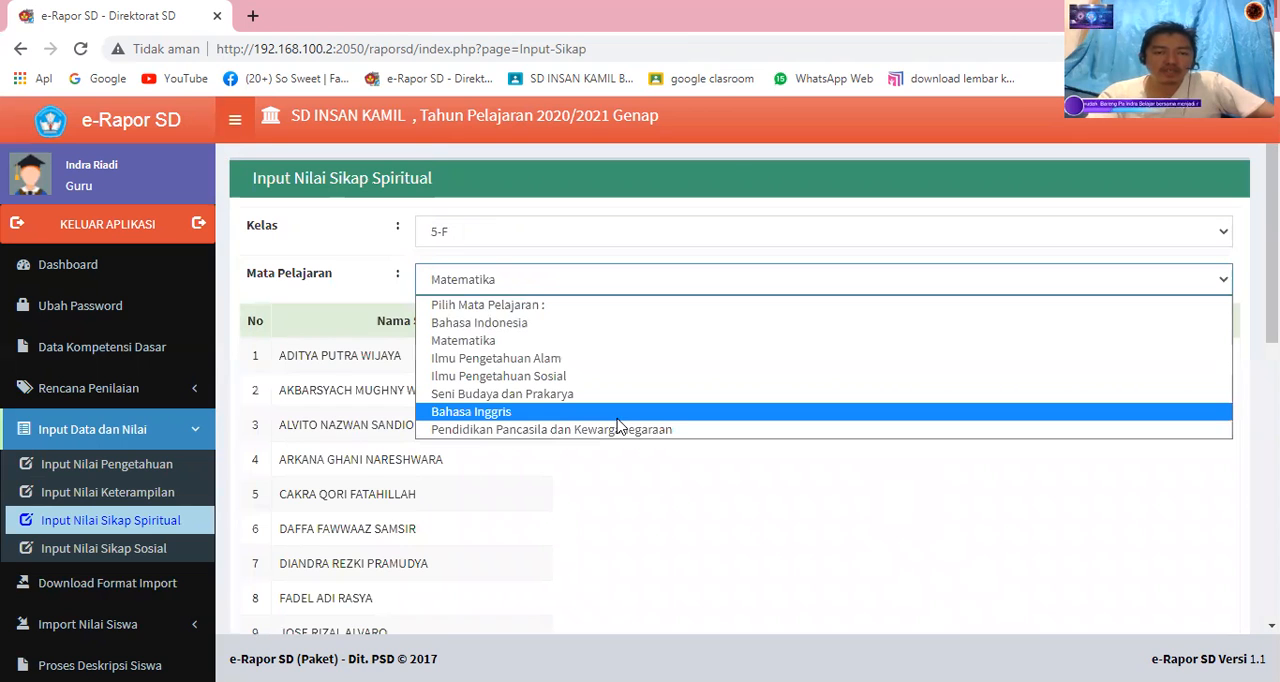
left_click(617, 414)
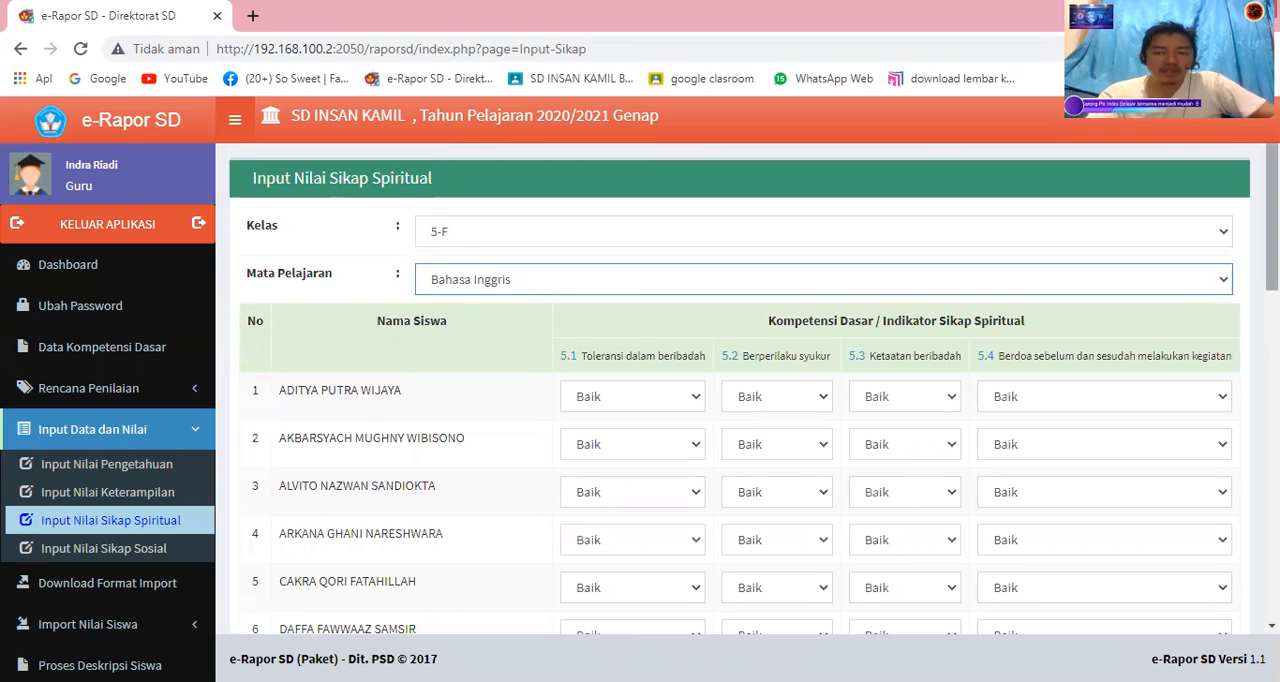
Review the class's spiritual attitude scores for Bahasa Inggris and the rating choices for the first student's item 5.1.
scroll(1138, 556, "down", 6)
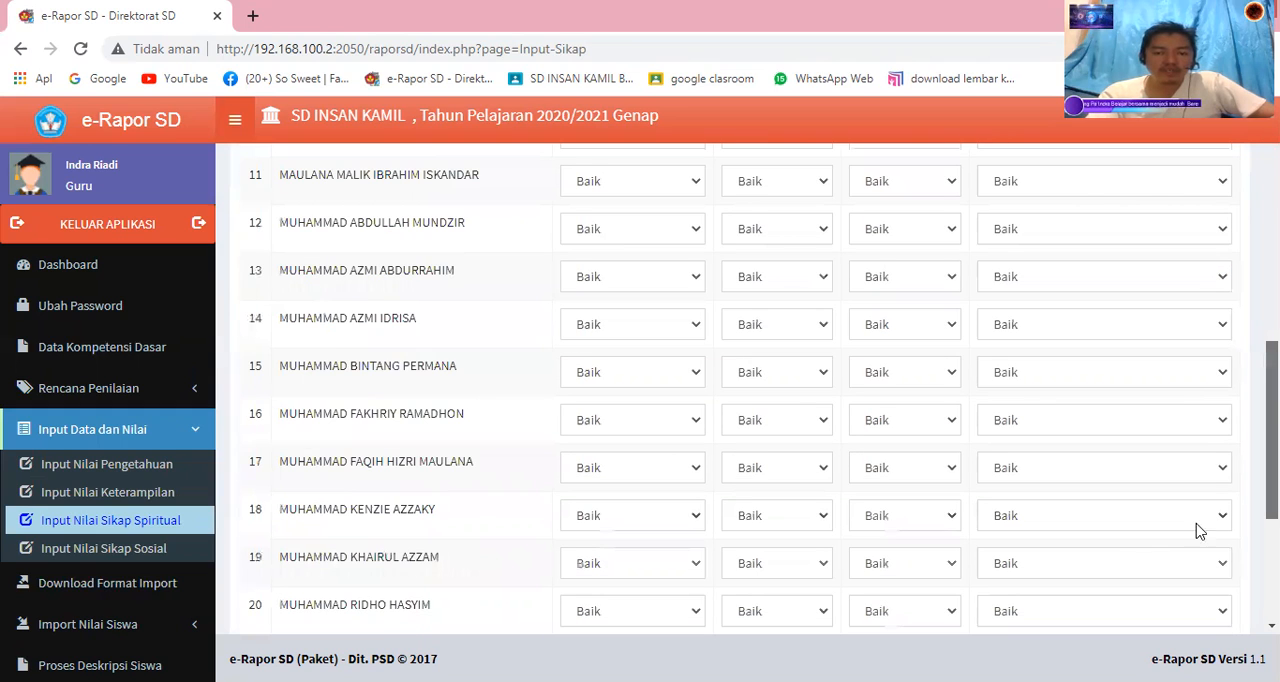
scroll(1201, 532, "down", 2)
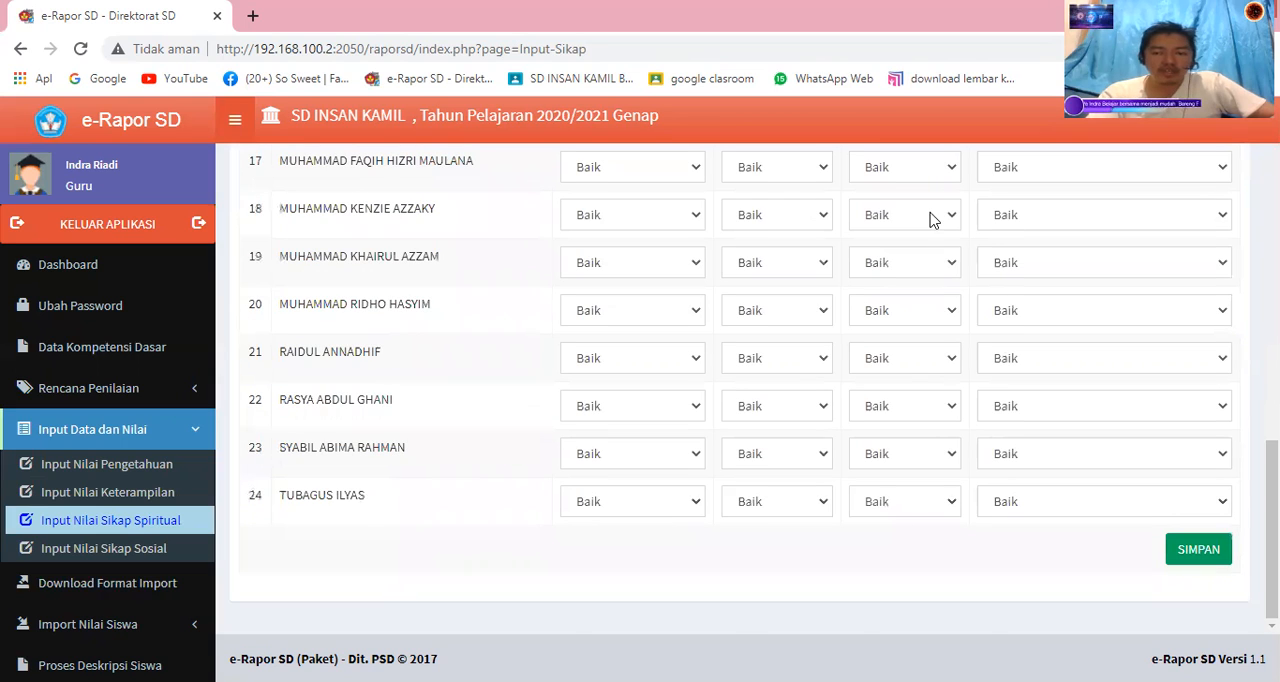
scroll(929, 214, "up", 8)
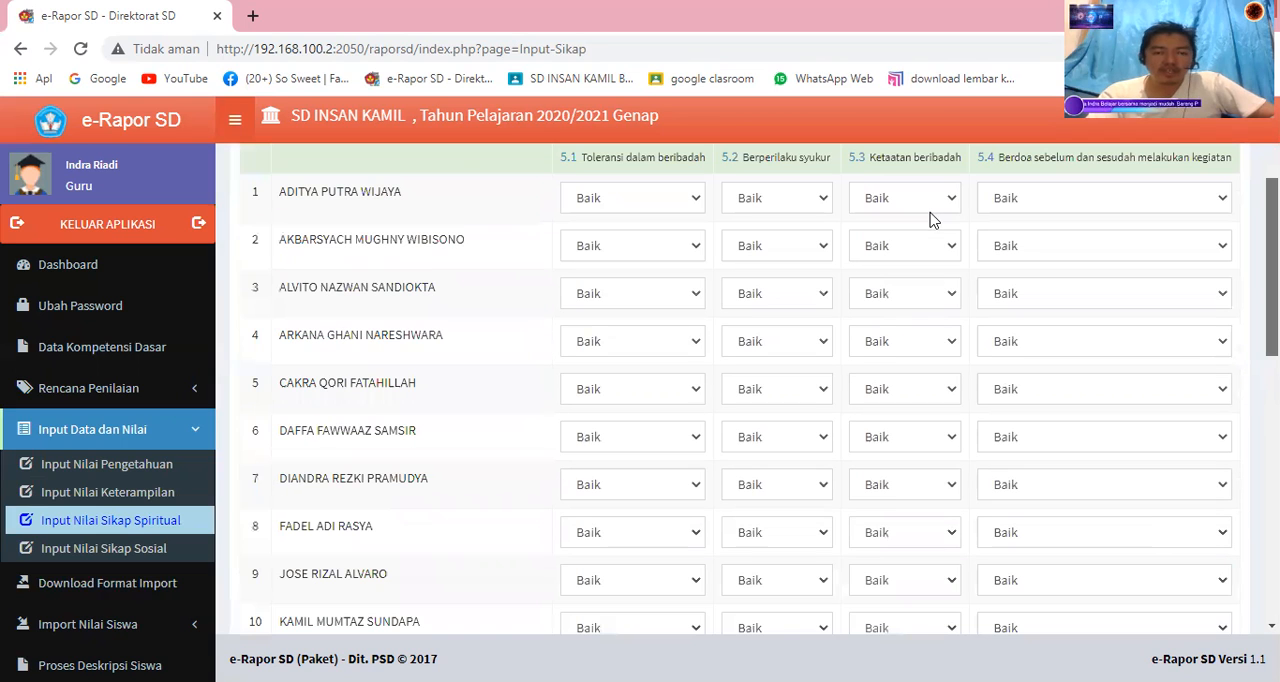
left_click(697, 202)
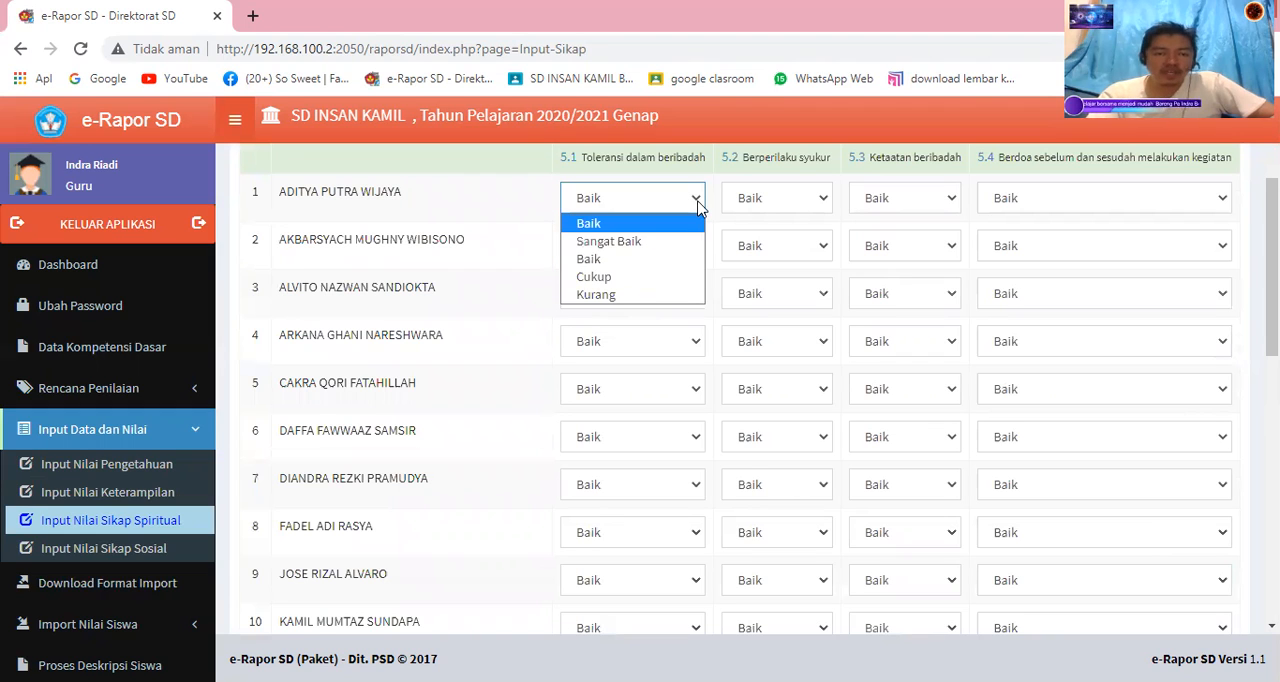
left_click(1184, 398)
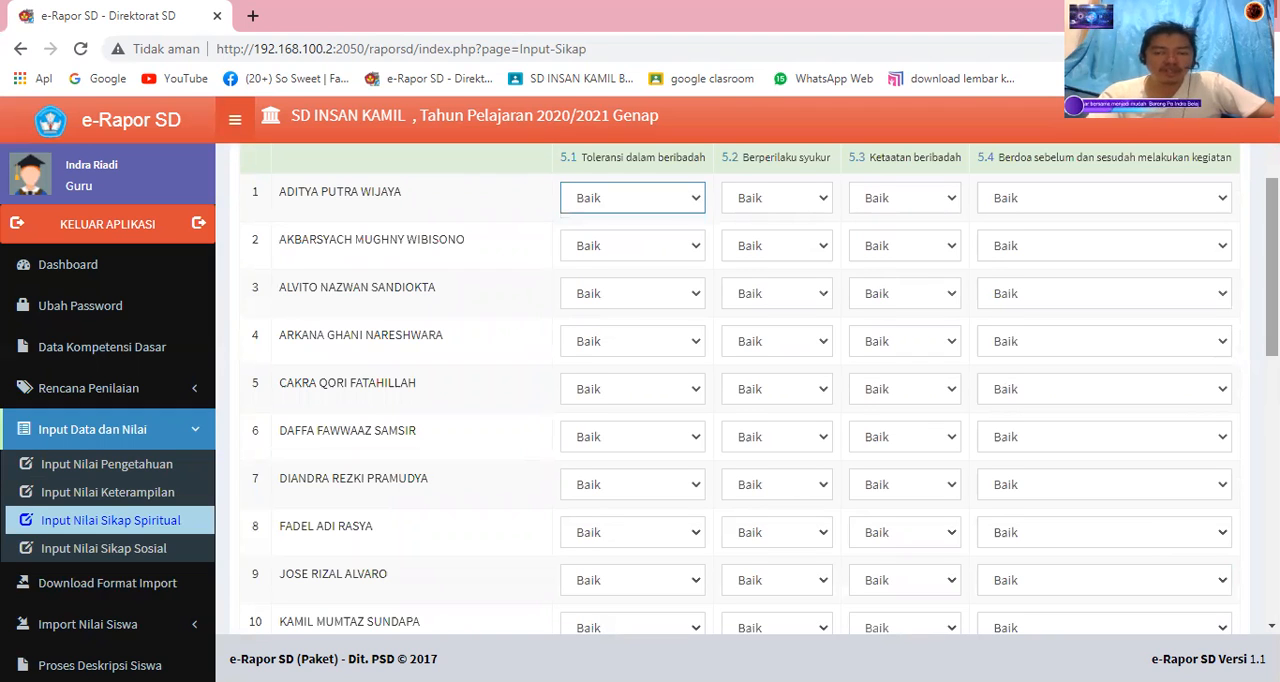
scroll(1272, 300, "down", 3)
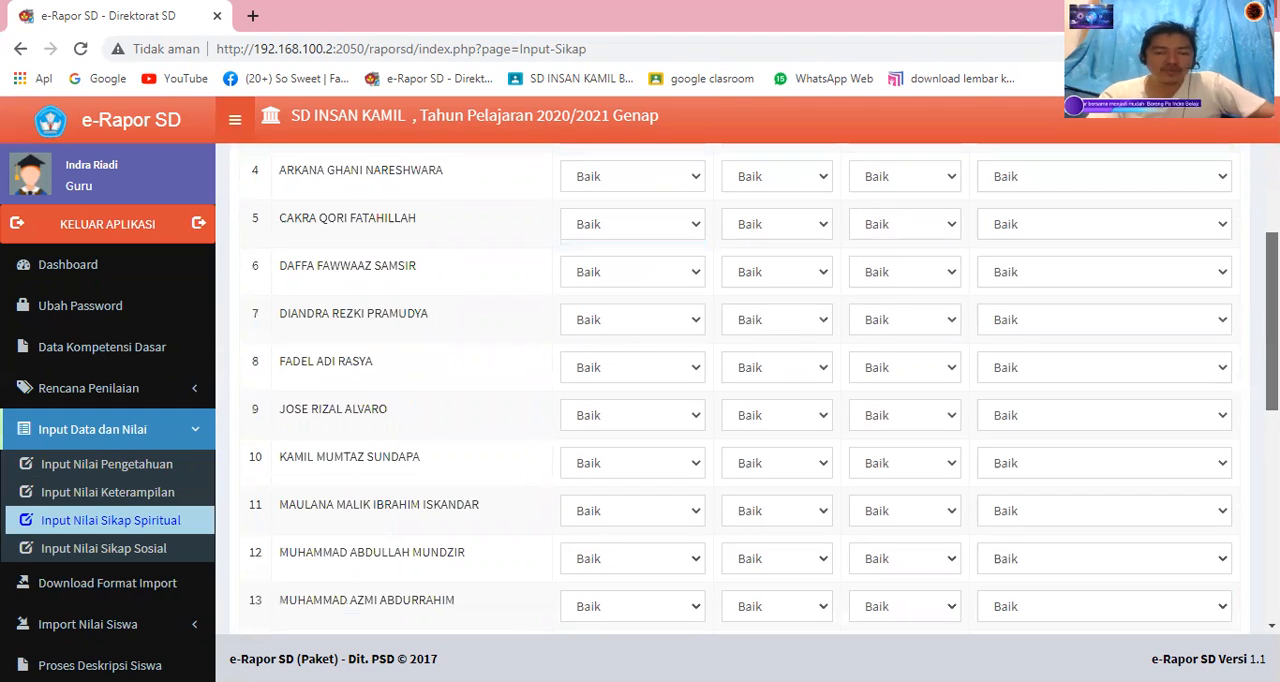
Open the social attitude score entry for class 5-F and Pendidikan Pancasila dan Kewarganegaraan, and look through the student list.
left_click(108, 548)
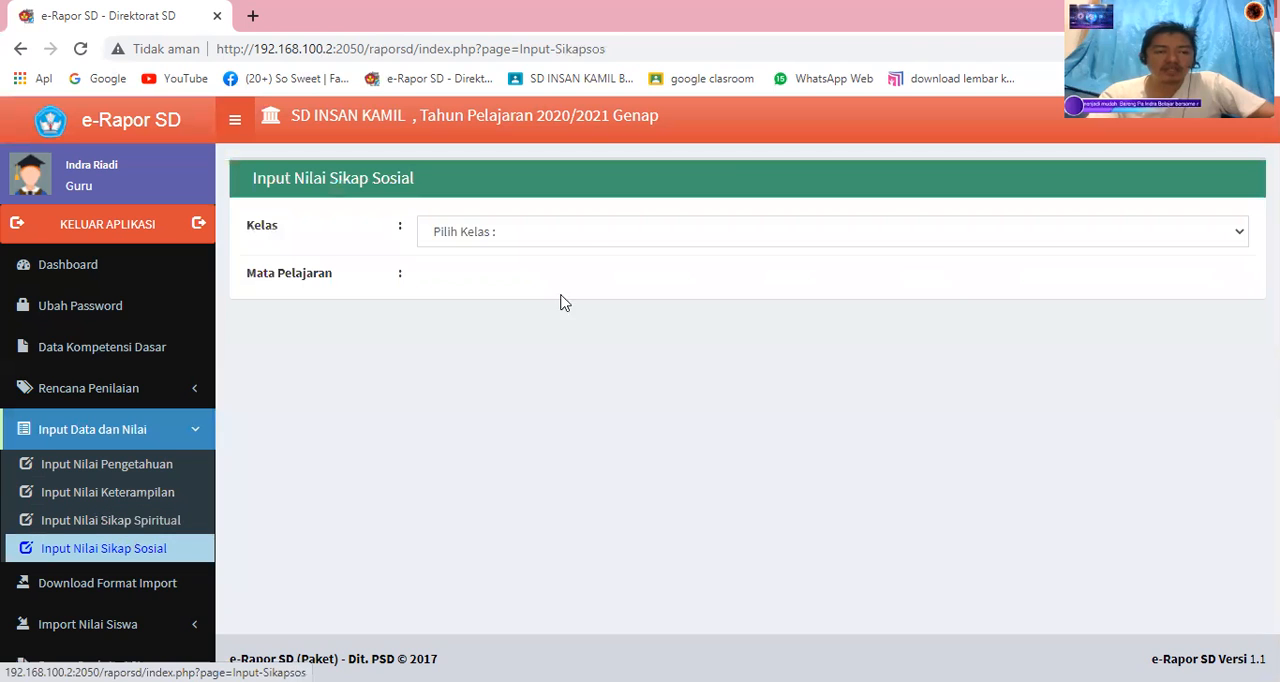
left_click(586, 242)
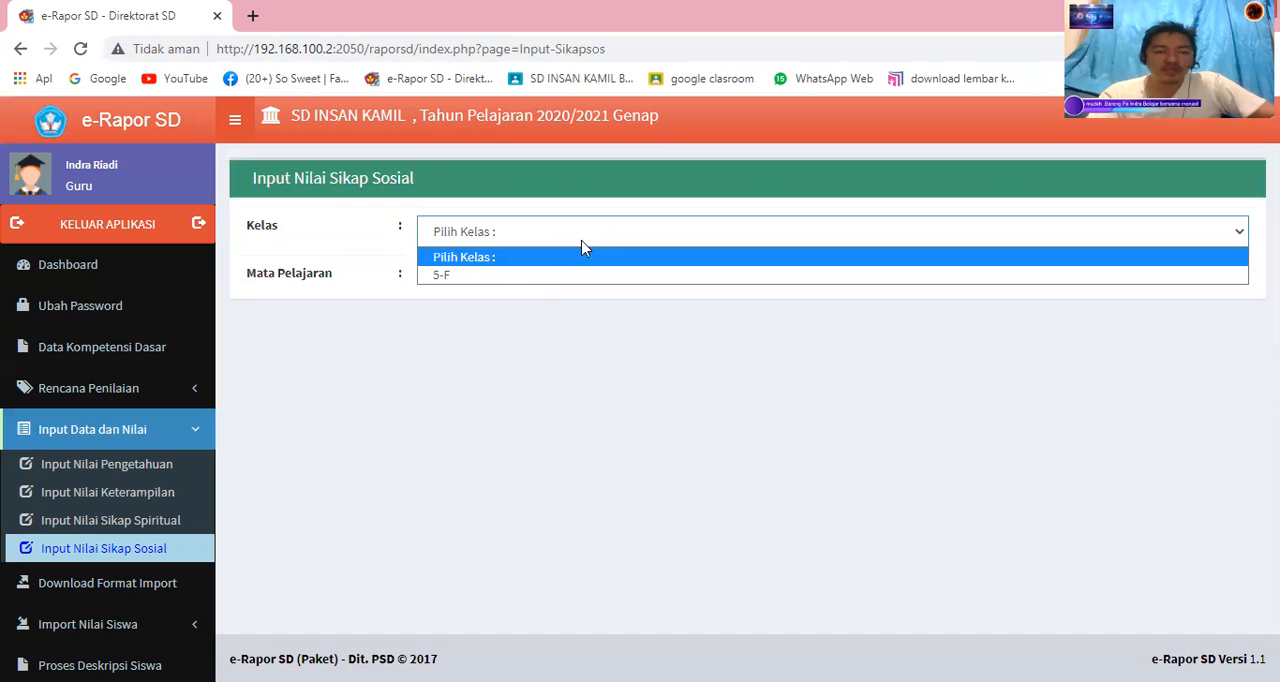
left_click(577, 276)
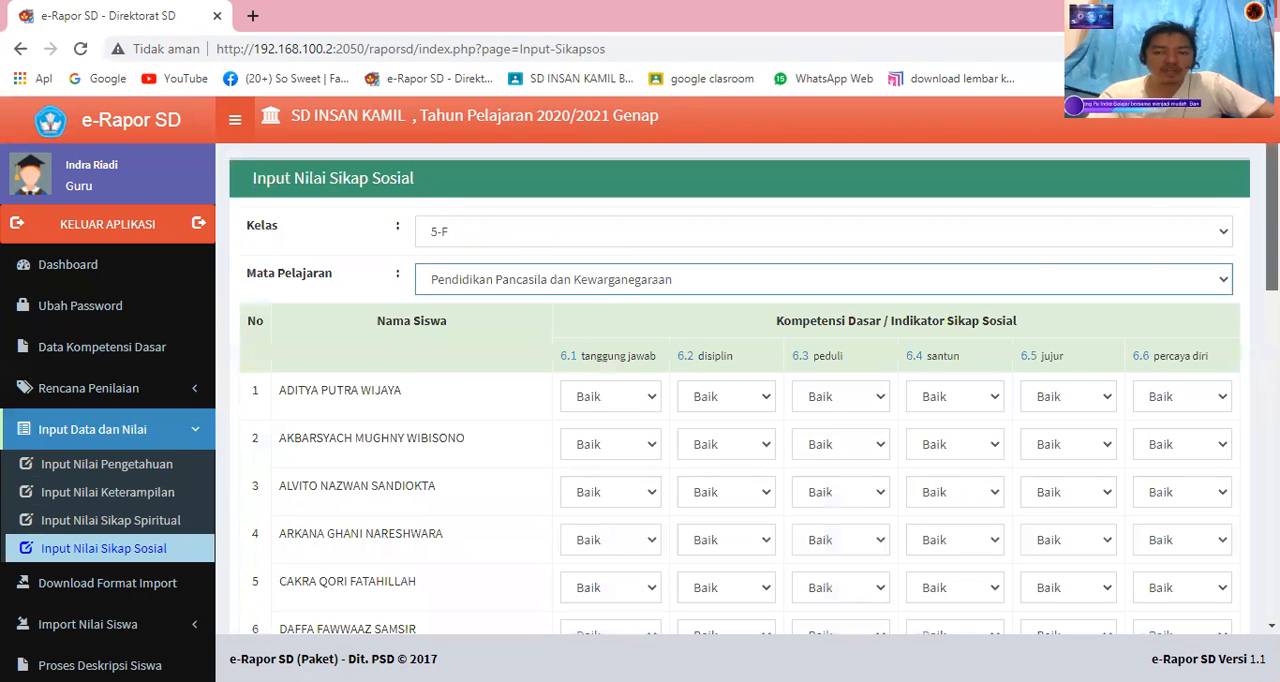
scroll(1138, 560, "down", 10)
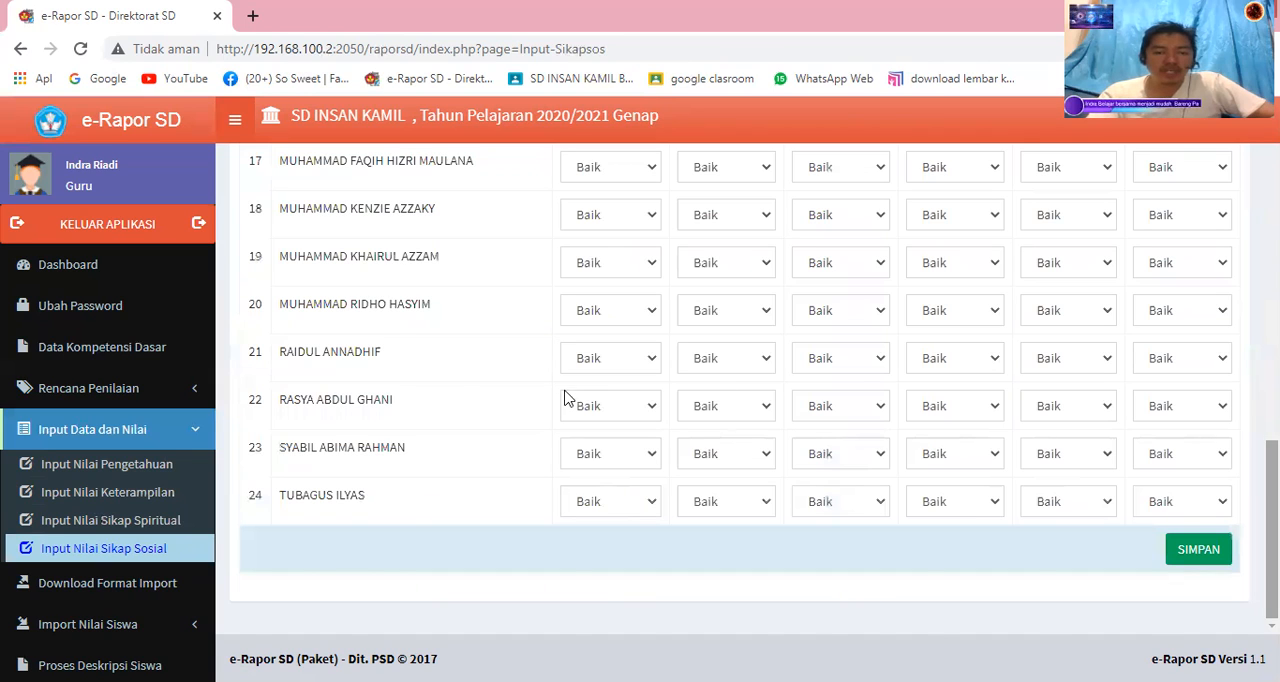
scroll(605, 320, "up", 10)
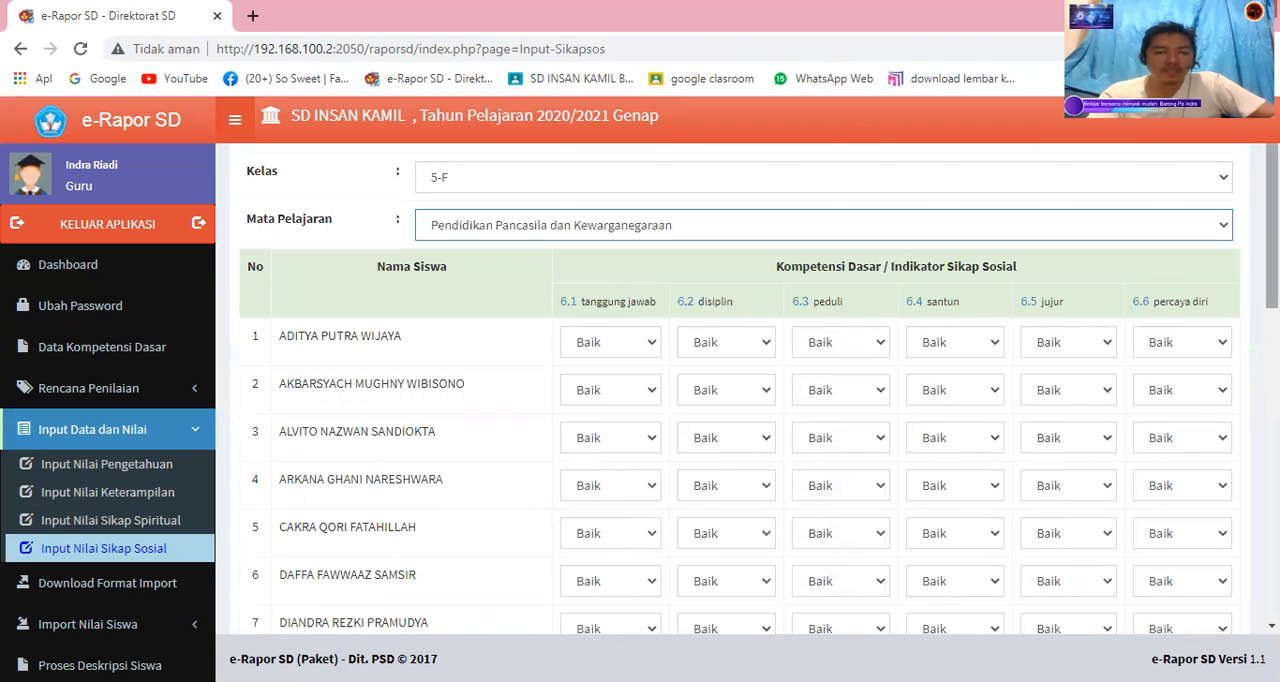
left_click_drag(1271, 283, 1271, 344)
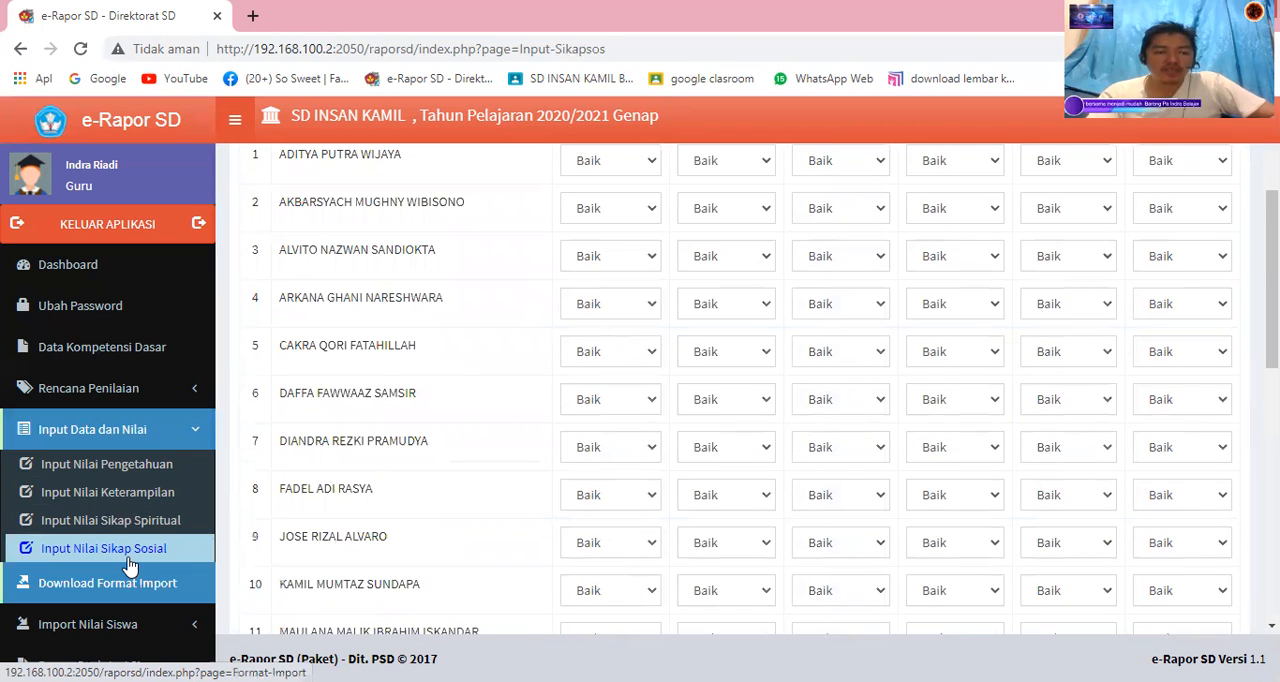
Display the downloadable score import formats for class 5-F and the subject Bahasa Indonesia.
left_click(82, 558)
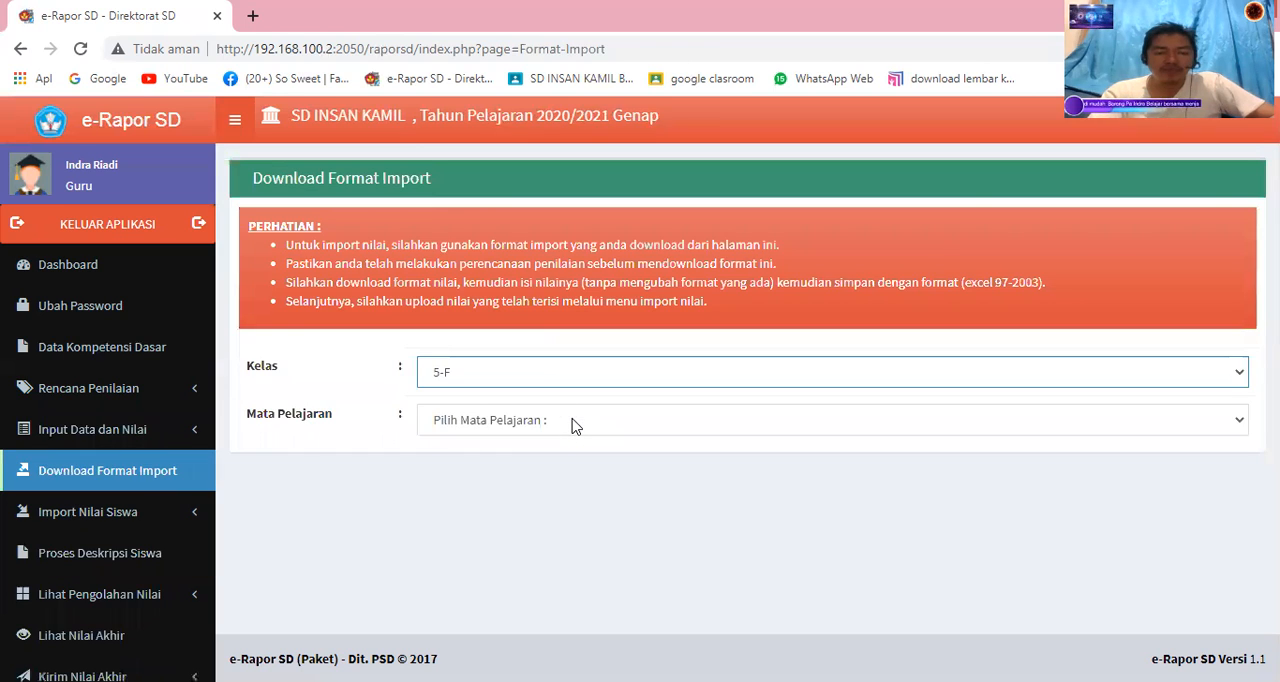
left_click(558, 420)
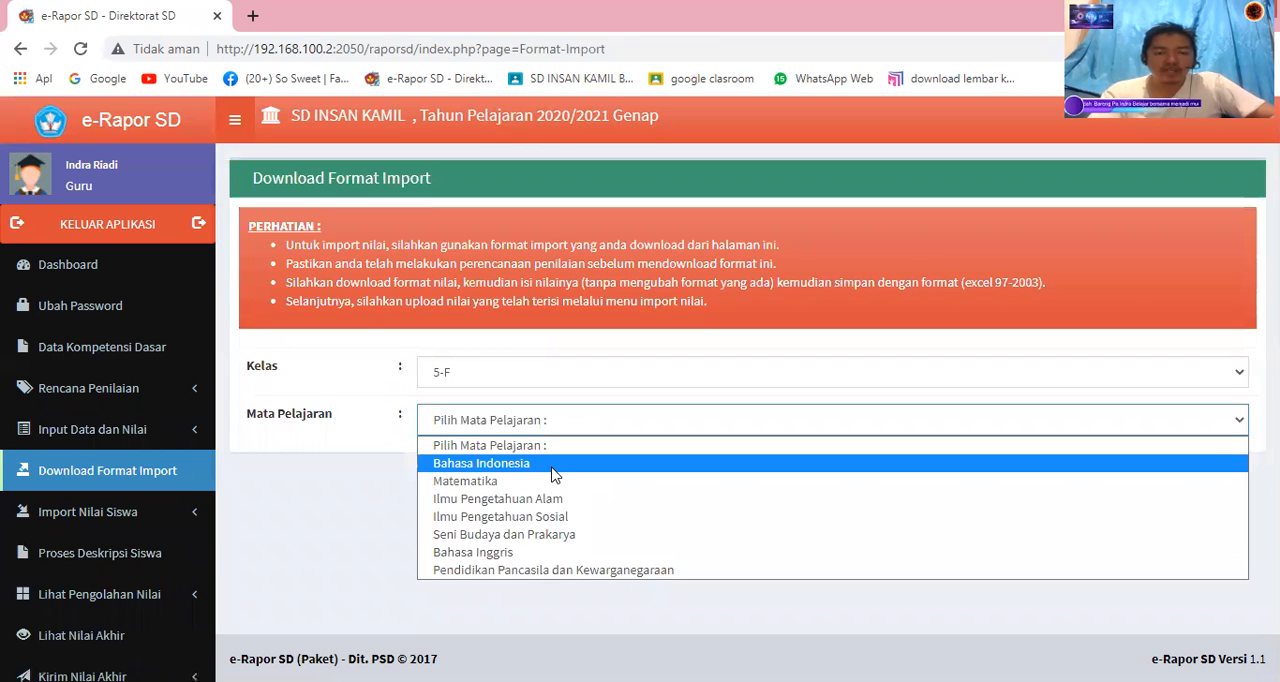
left_click(555, 466)
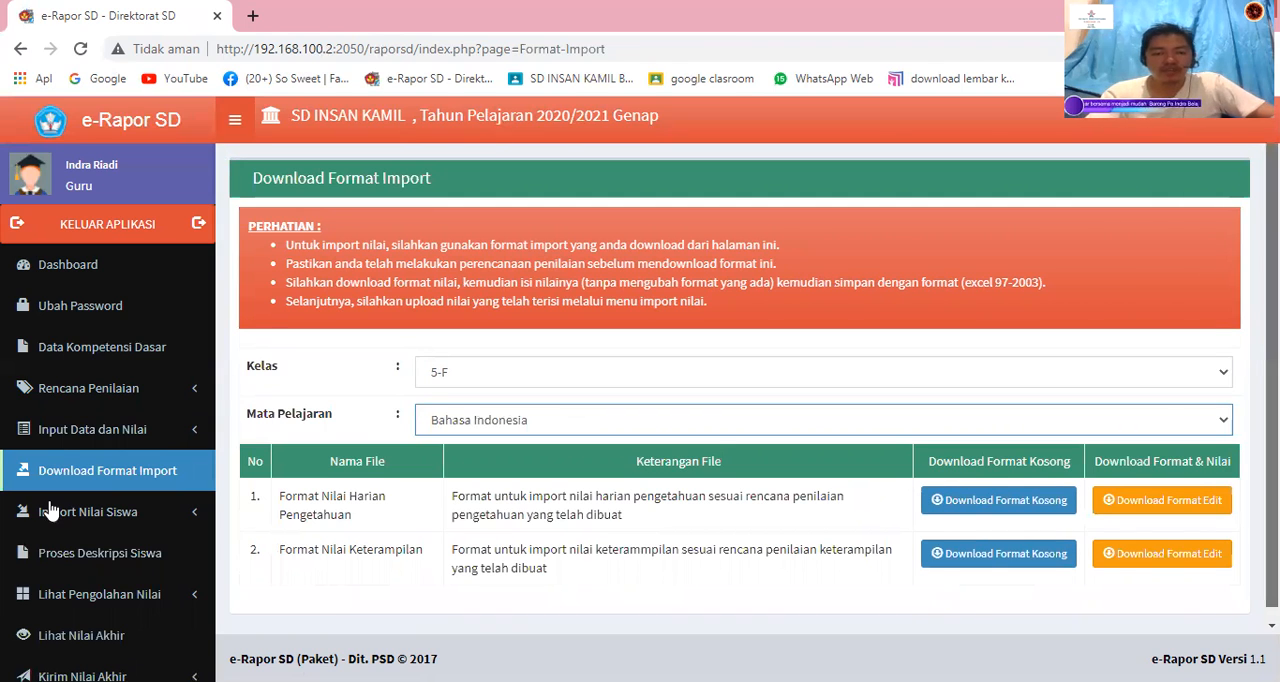
scroll(80, 478, "down", 1)
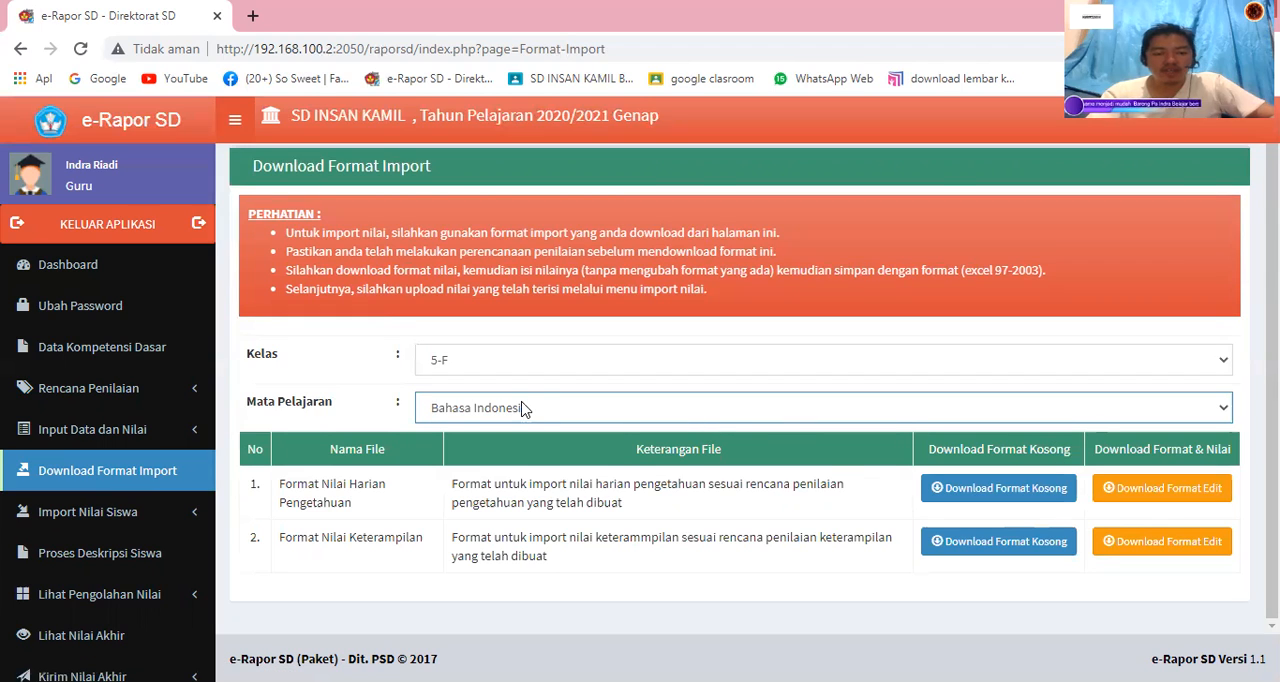
Start choosing a file for the knowledge score import and go to the folder "$.akelas 5F tahun pelajaran 2020" on Data (D:).
left_click(65, 529)
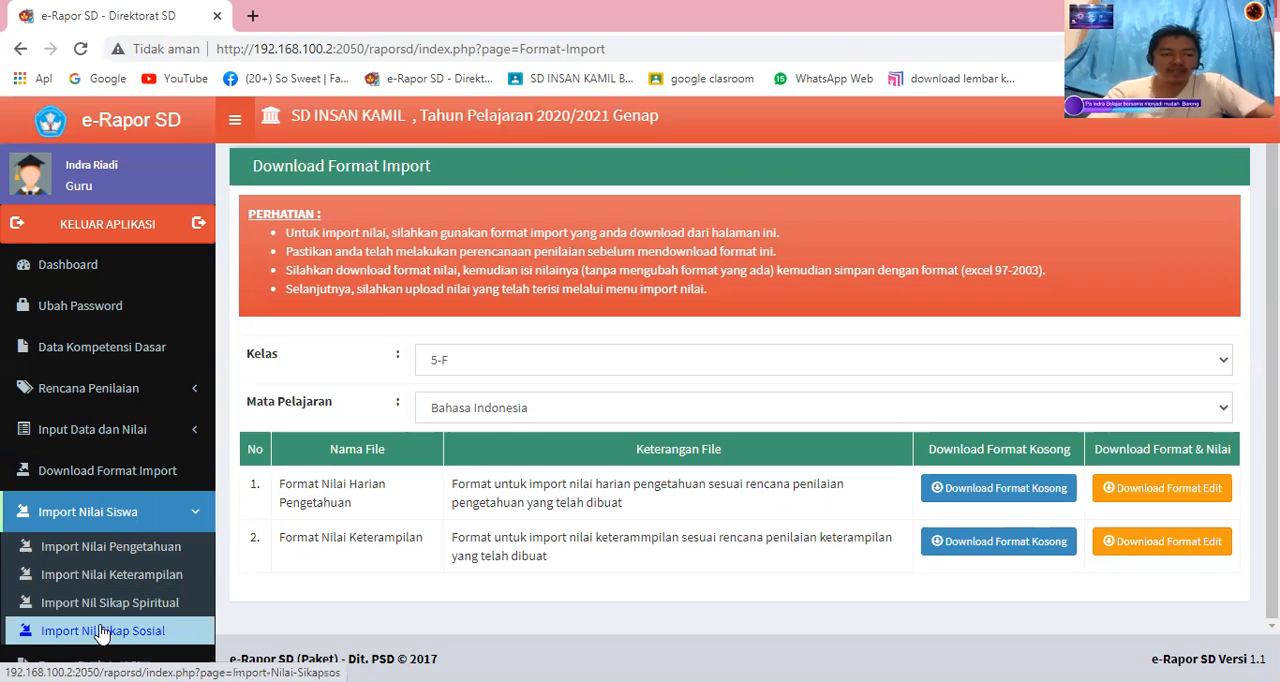
left_click(138, 556)
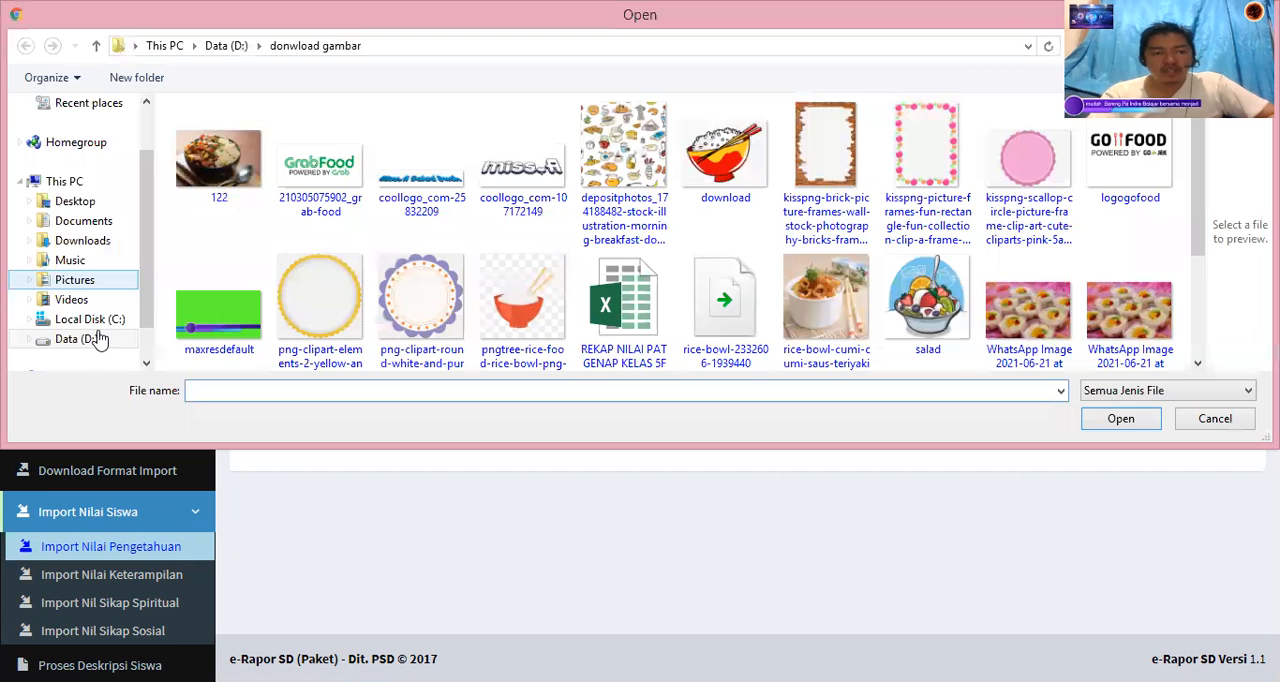
left_click(99, 339)
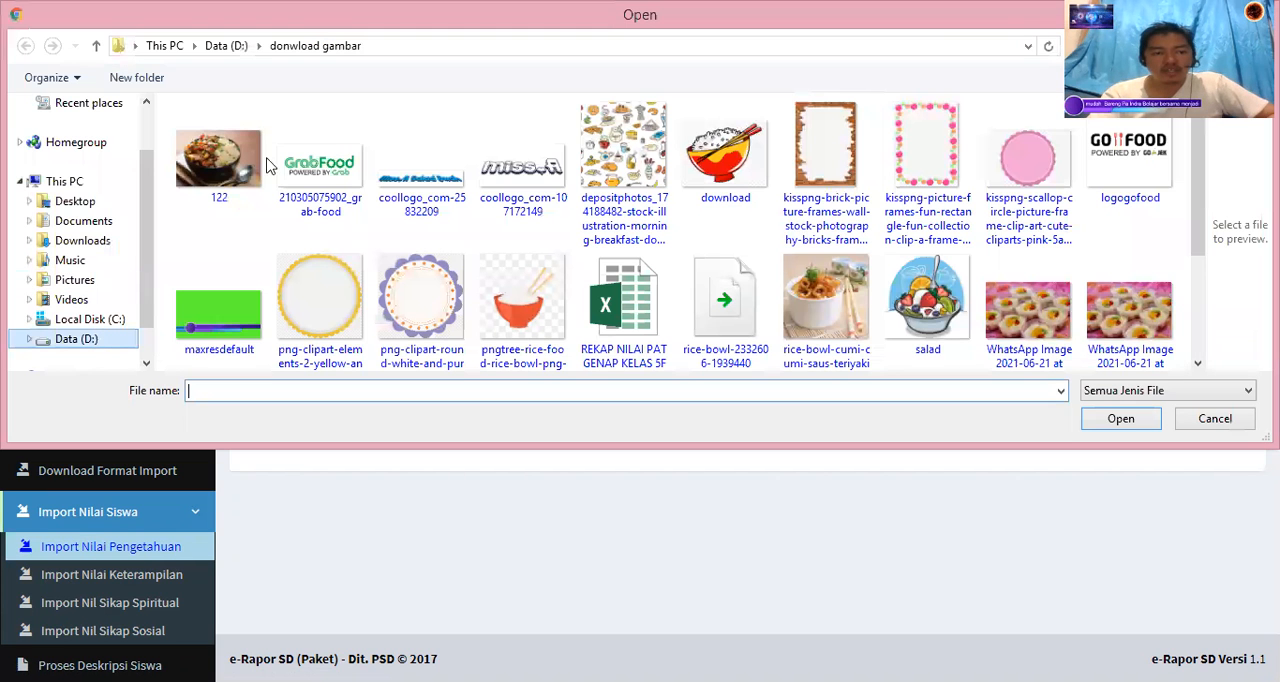
double_click(318, 160)
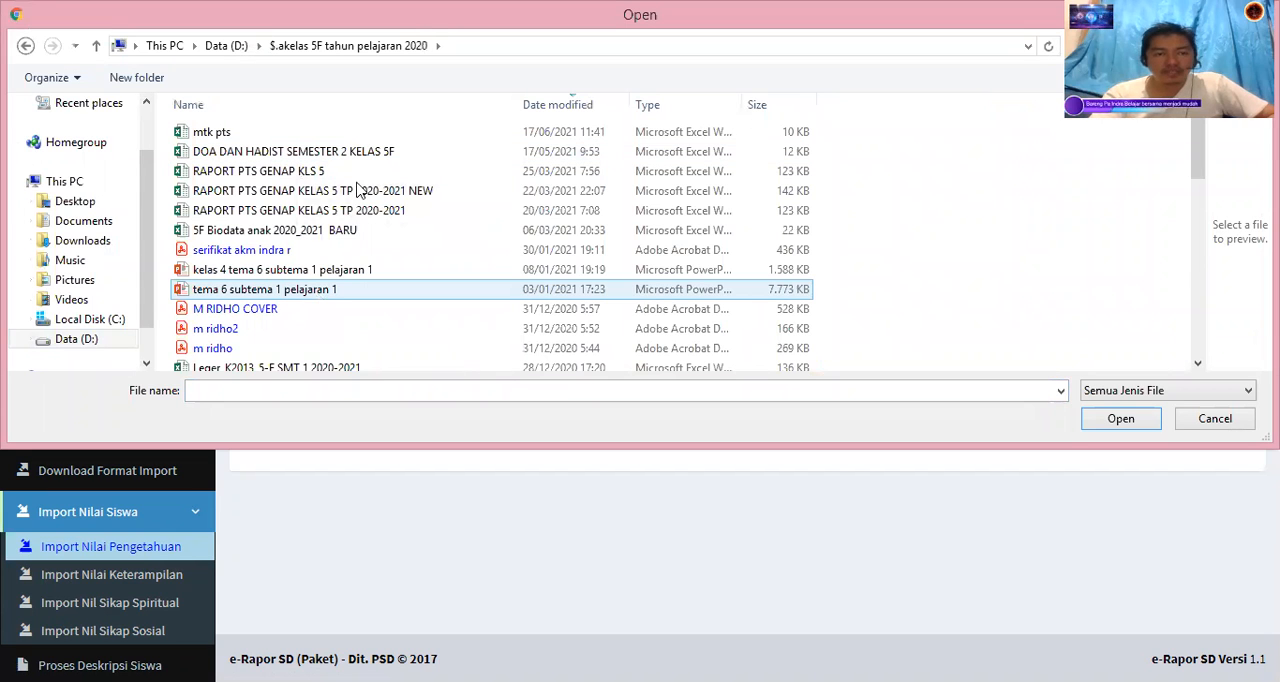
Open the folder "format nilai keterampilan" inside "aaaaaaa Raport semester 2 kelas 5 f tp 2020 2021".
scroll(657, 259, "down", 10)
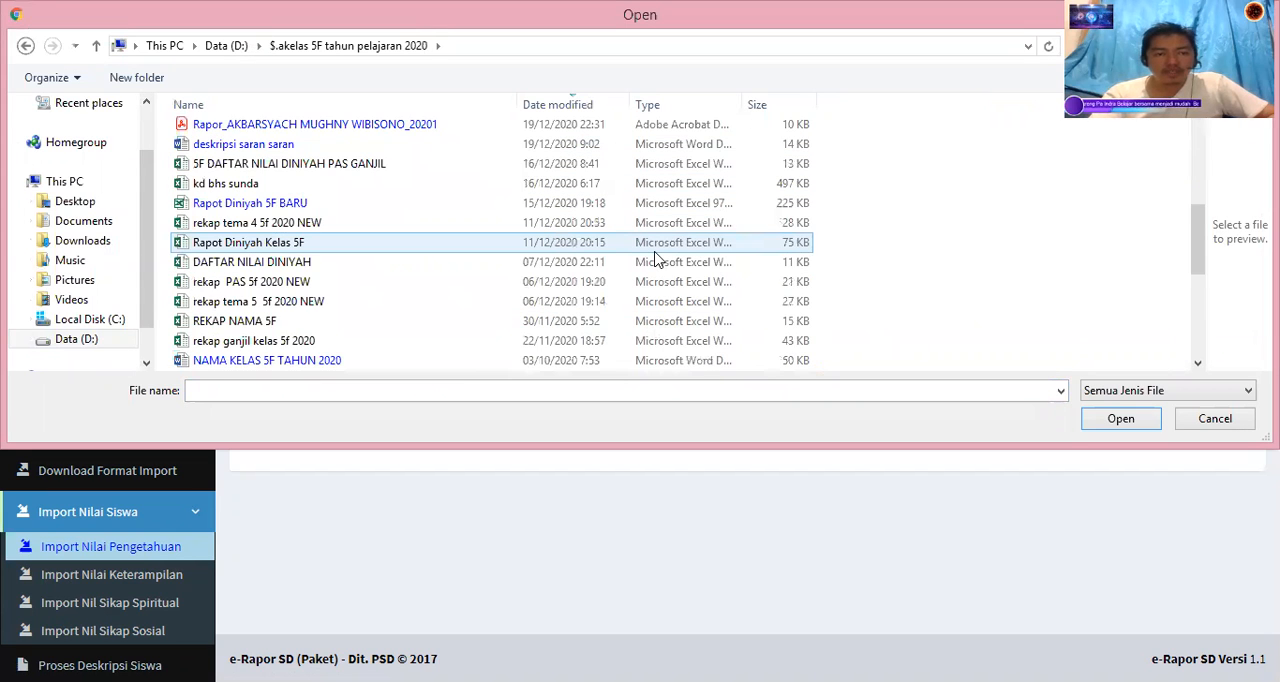
scroll(427, 262, "up", 3)
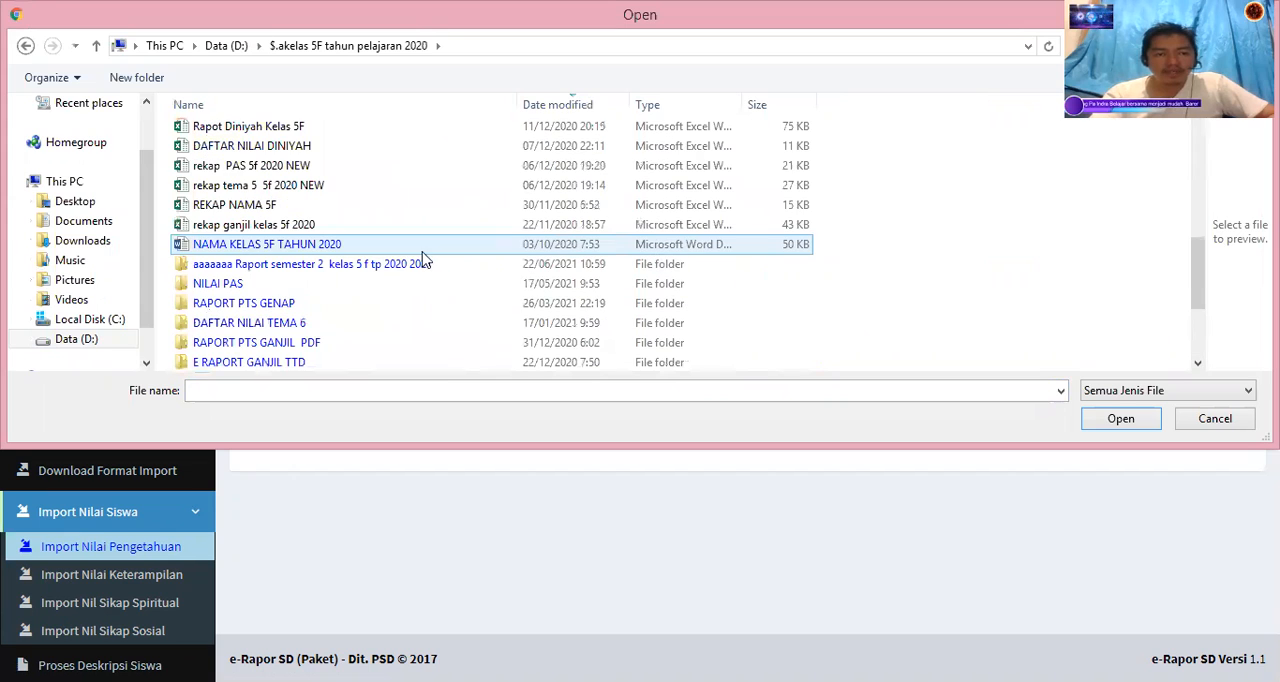
left_click(412, 250)
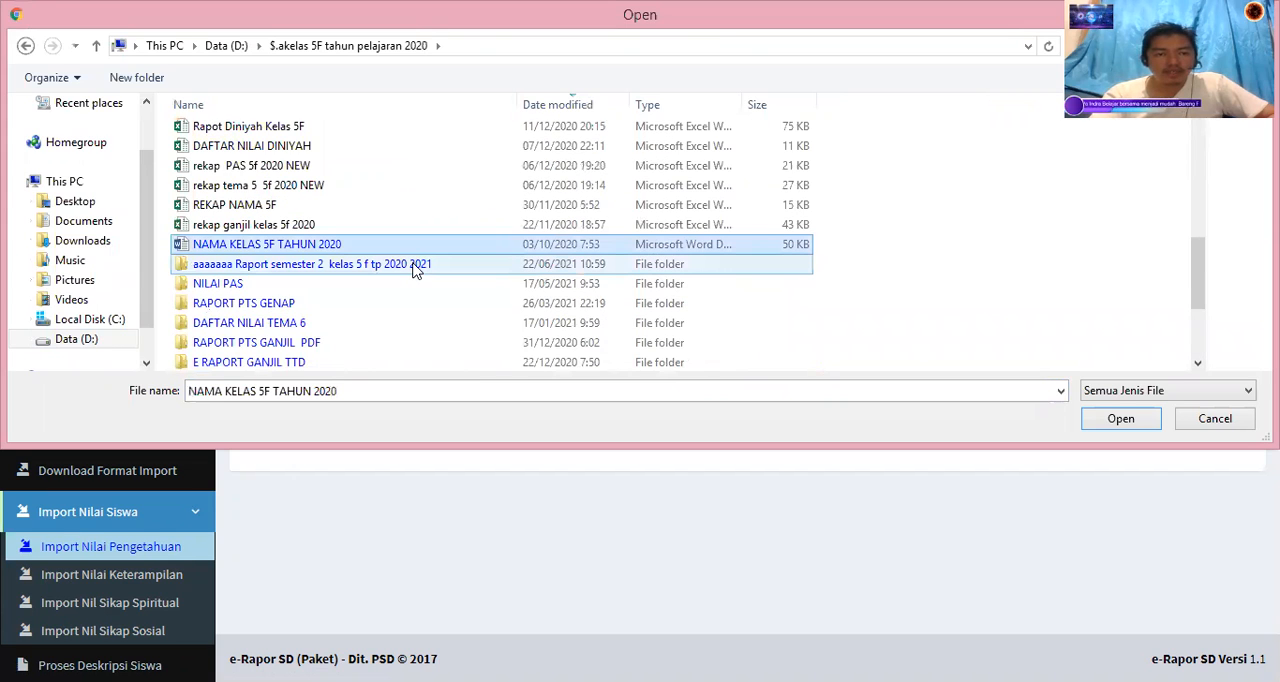
double_click(415, 265)
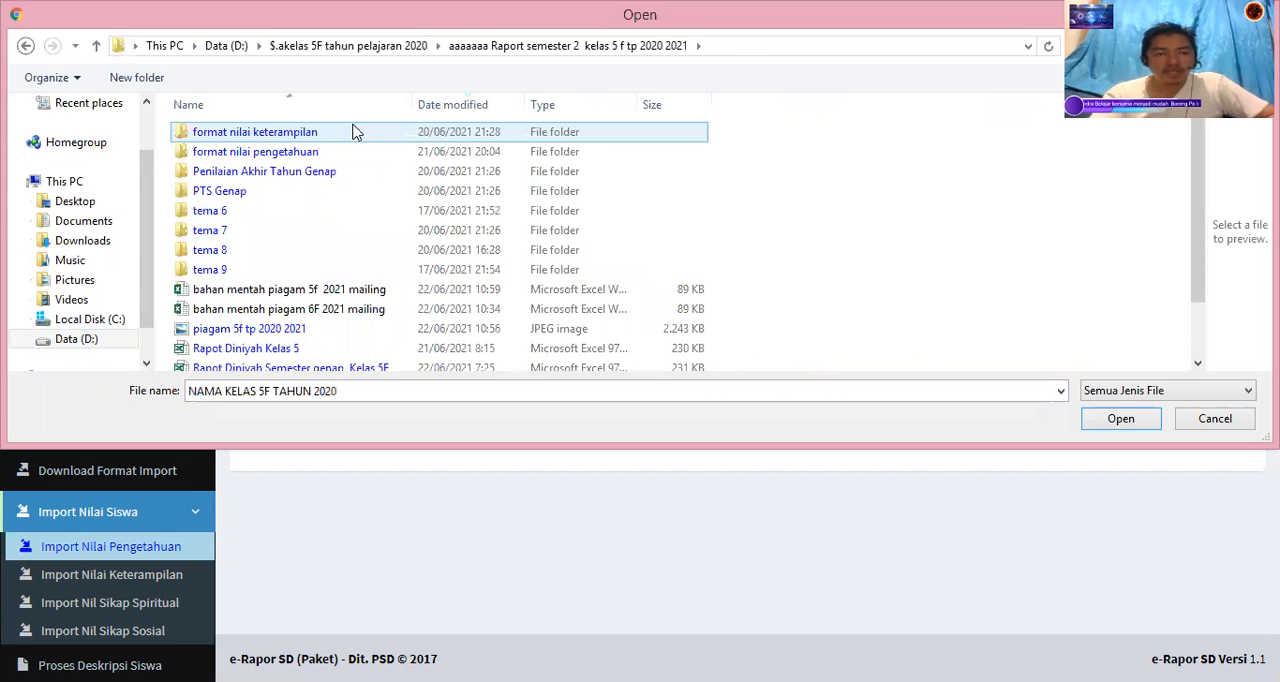
double_click(352, 131)
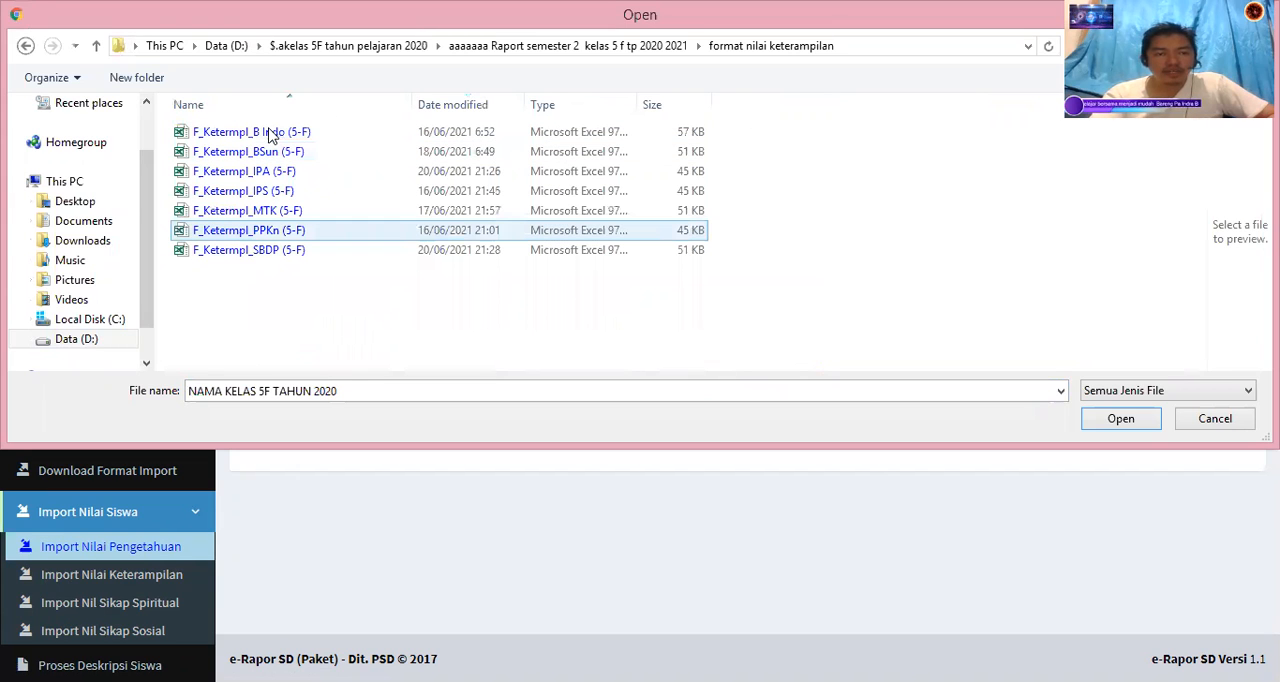
Try to import the file "F_Ketermpl_B Indo (5-F)" as the knowledge scores.
left_click(270, 132)
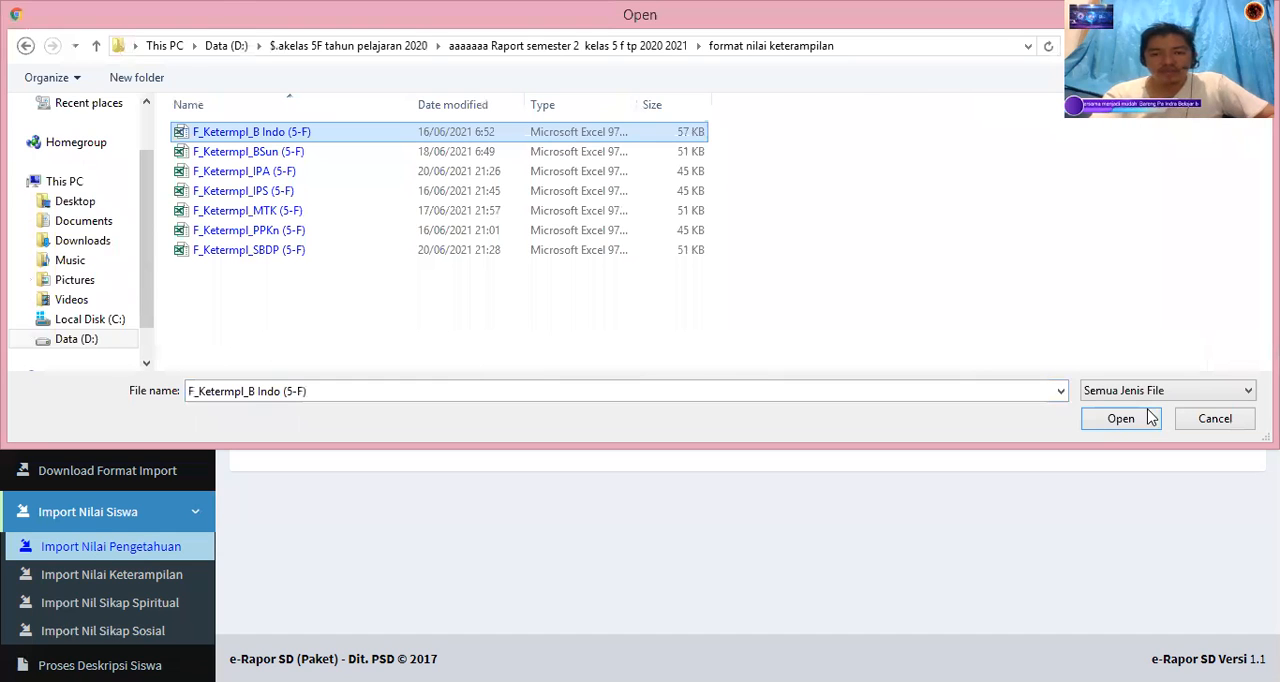
left_click(1121, 418)
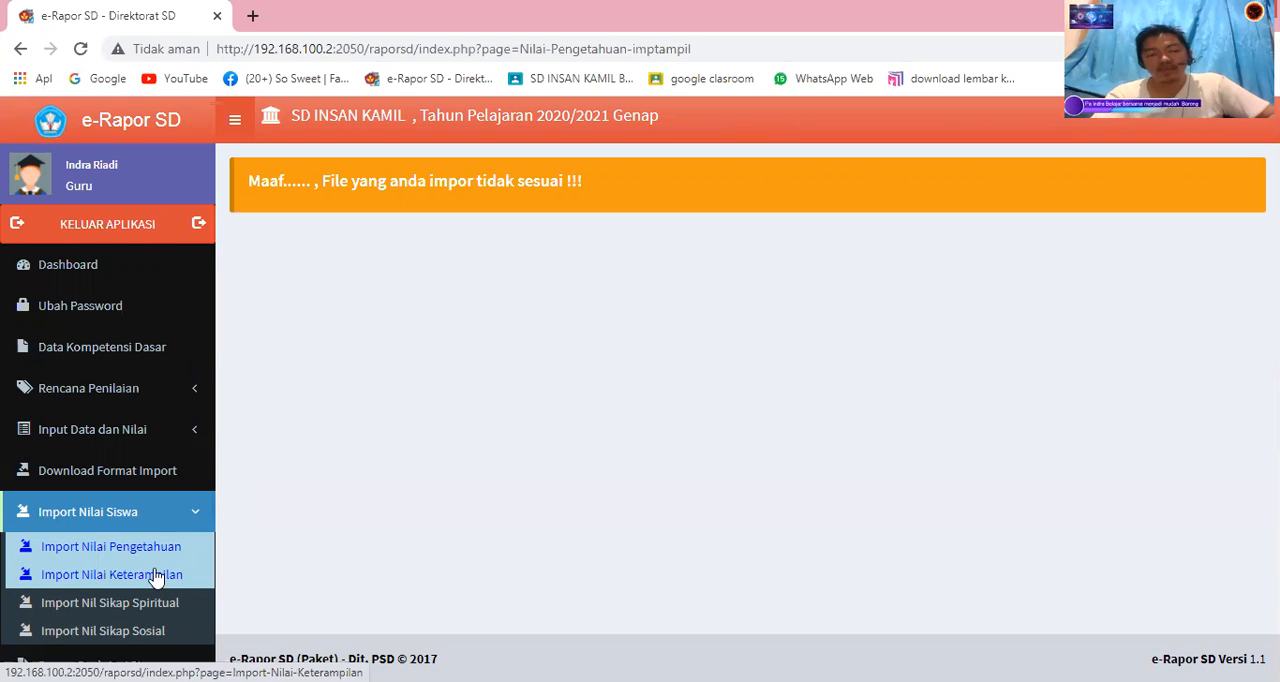
Display the student score description processing for class 5-F and the subject Bahasa Indonesia.
scroll(157, 576, "down", 1)
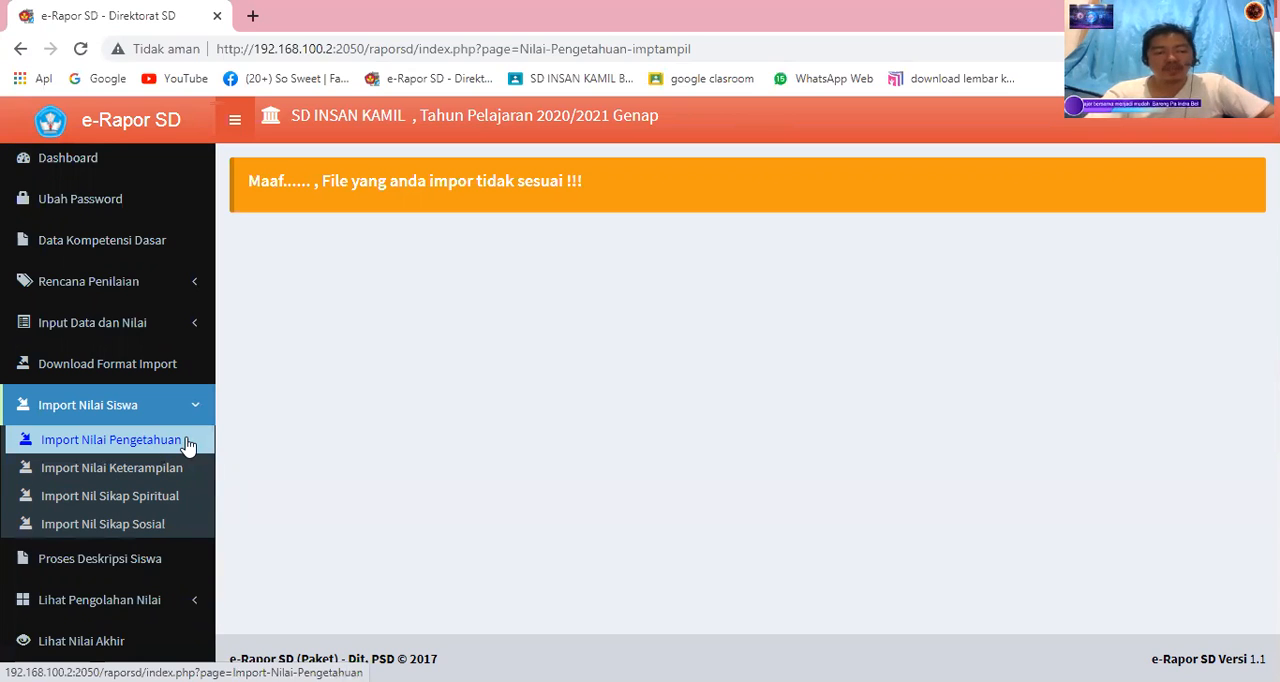
left_click(128, 568)
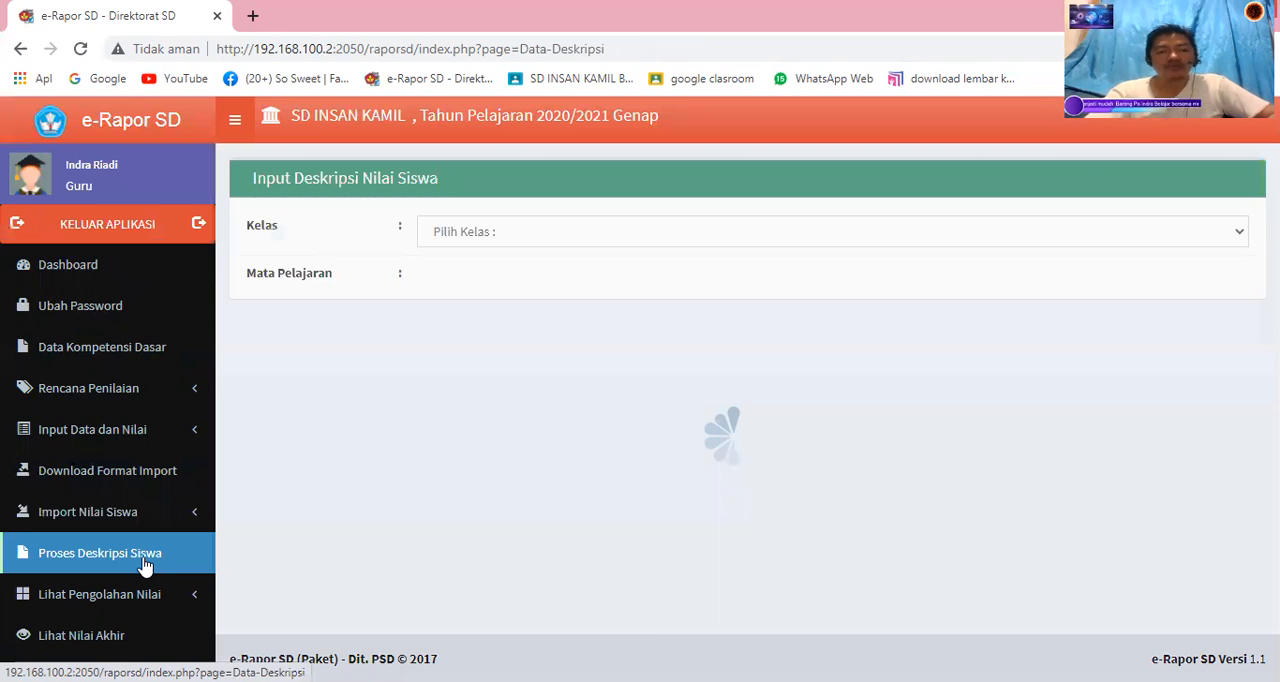
left_click(630, 240)
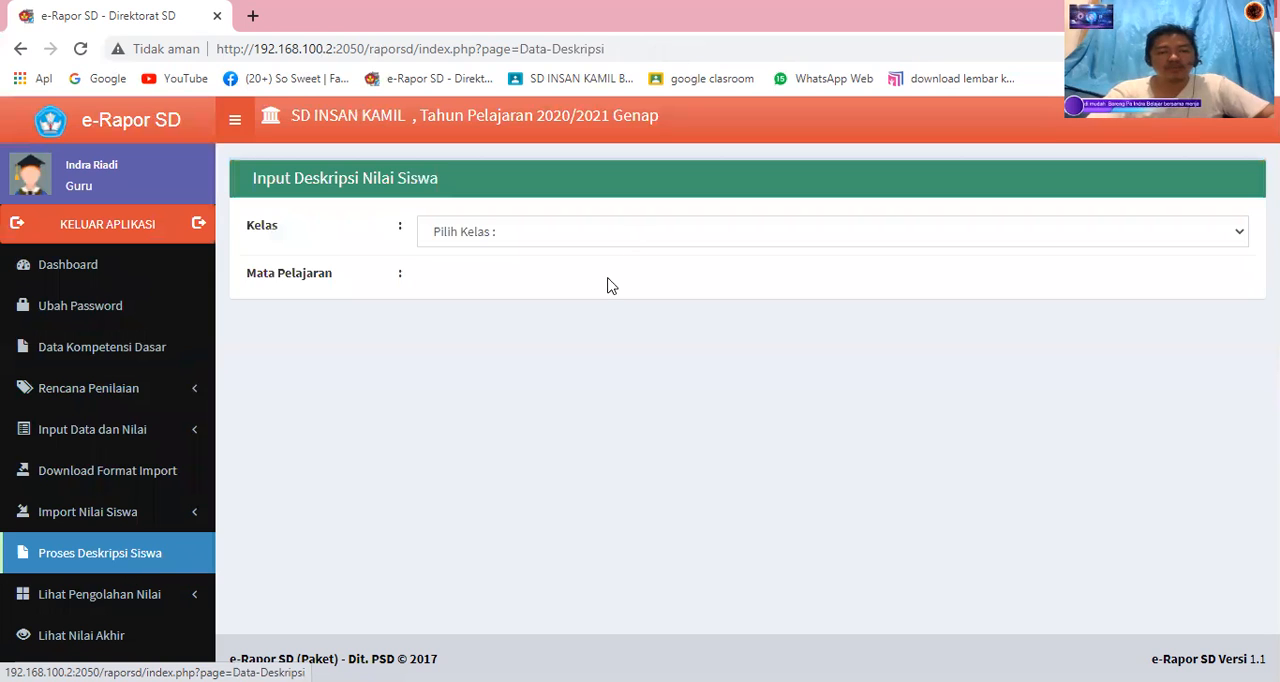
left_click(600, 294)
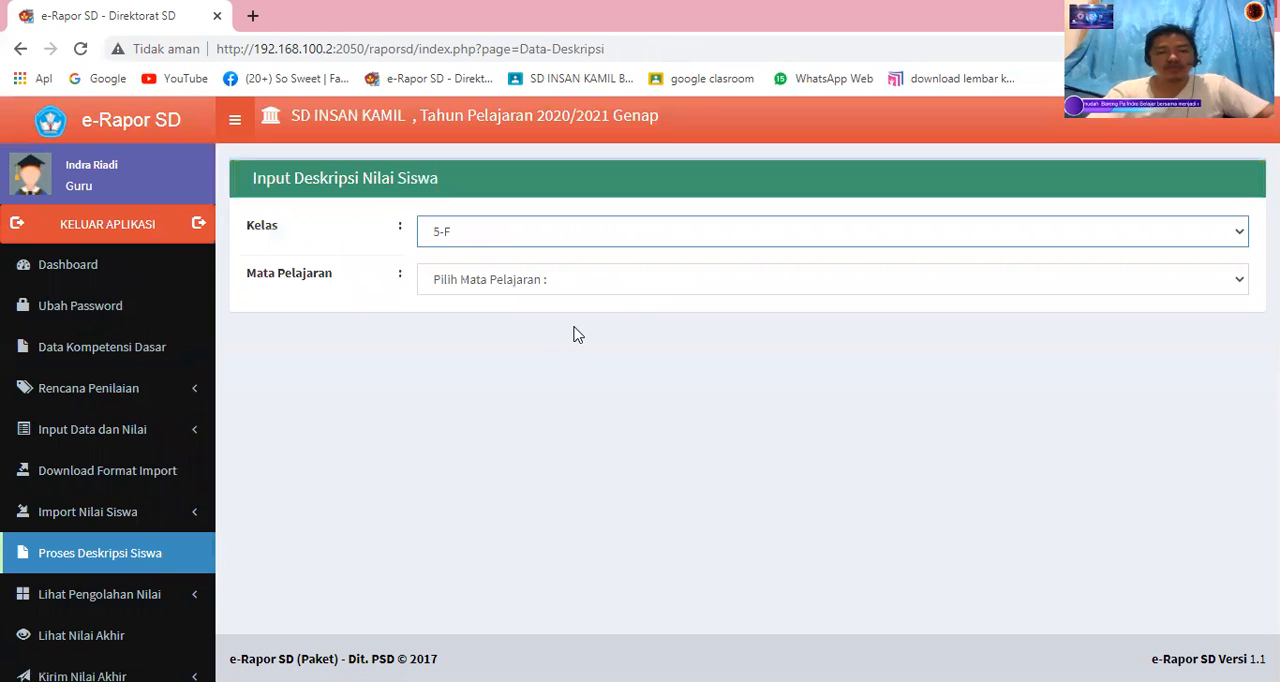
left_click(575, 334)
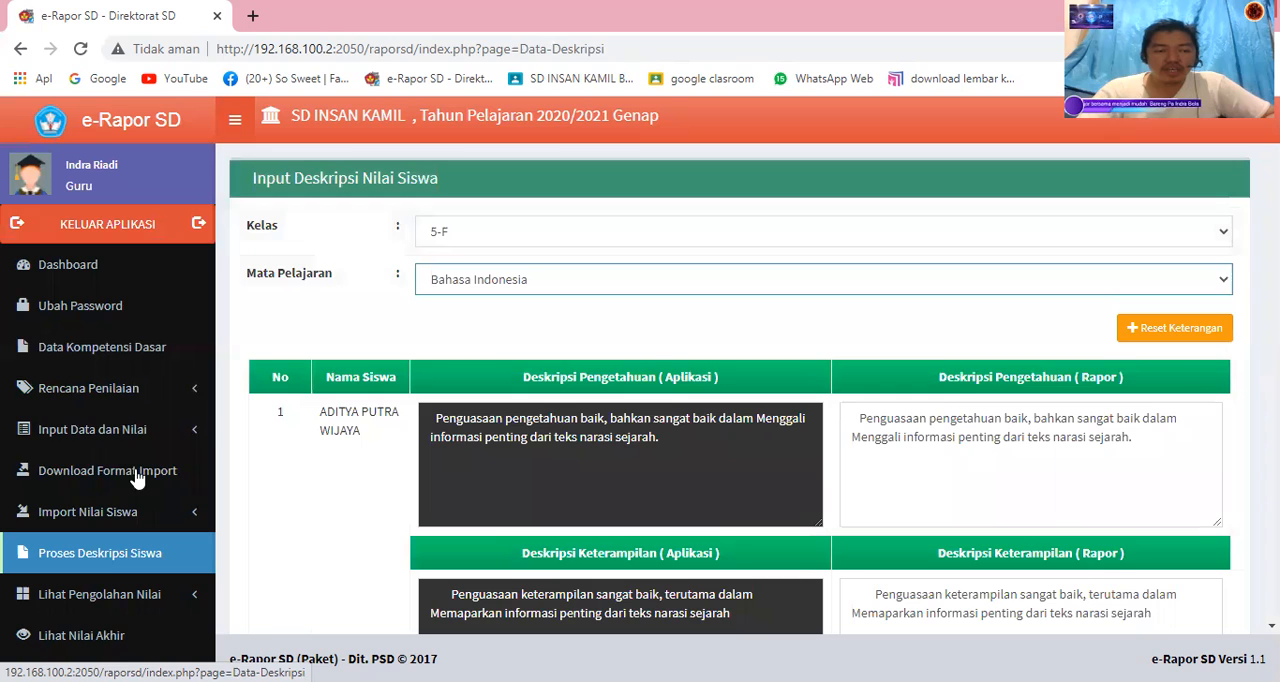
Open the final score submission for class 5-F and Bahasa Indonesia, and look through the report scores down to the end of the list.
left_click(128, 580)
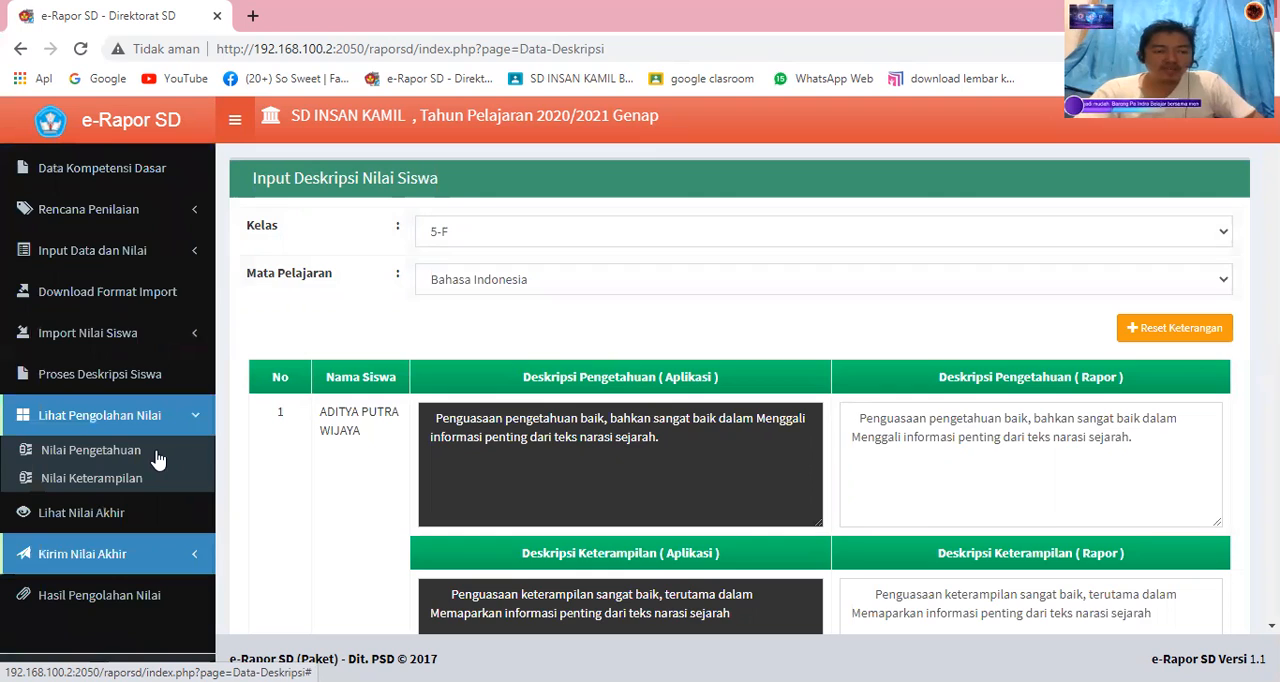
left_click(157, 455)
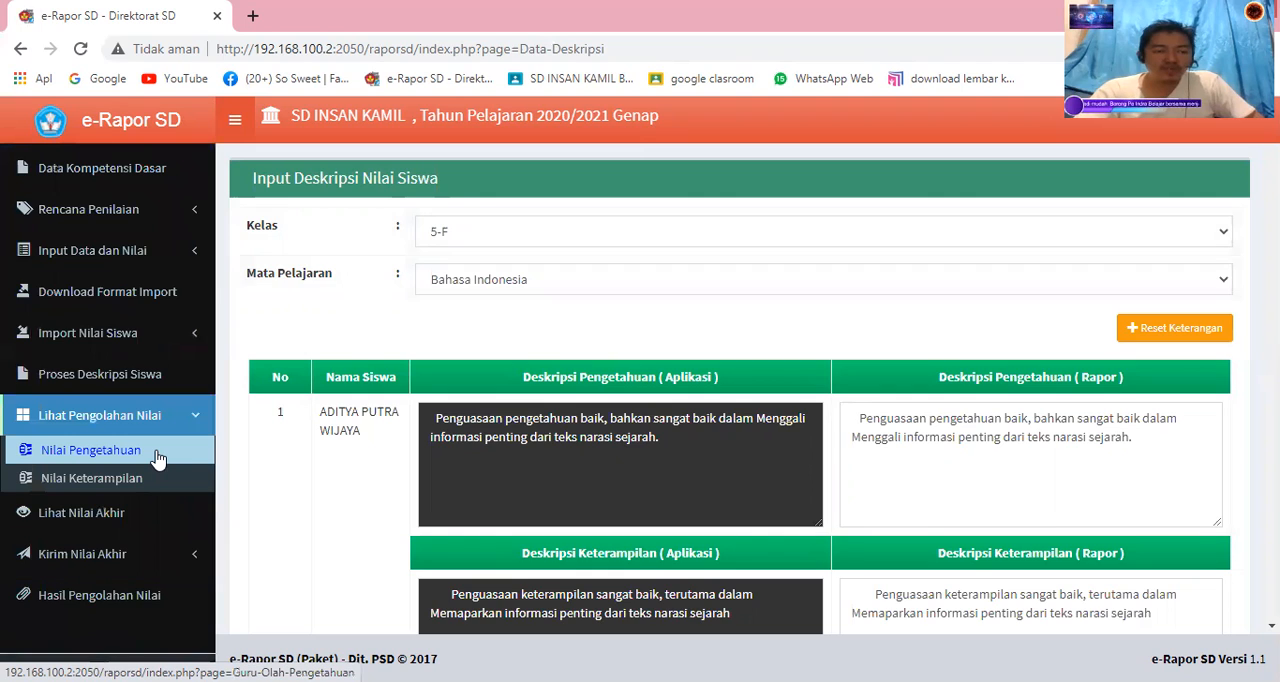
left_click(127, 514)
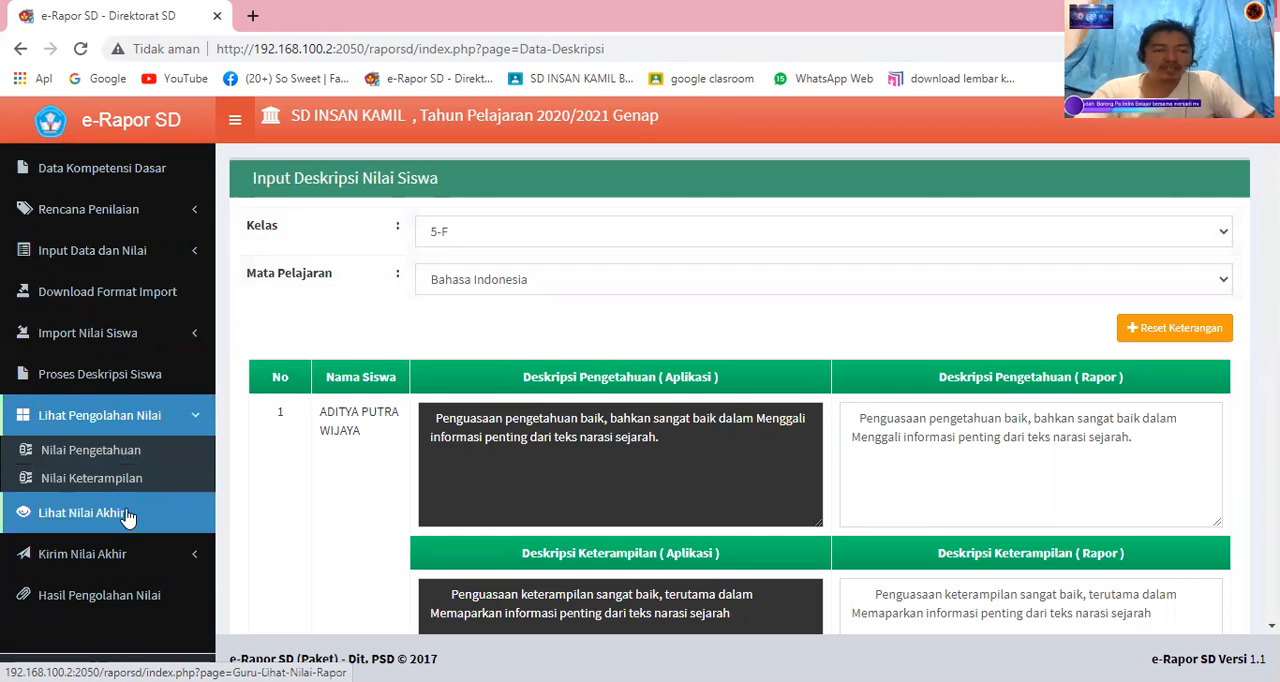
left_click(108, 568)
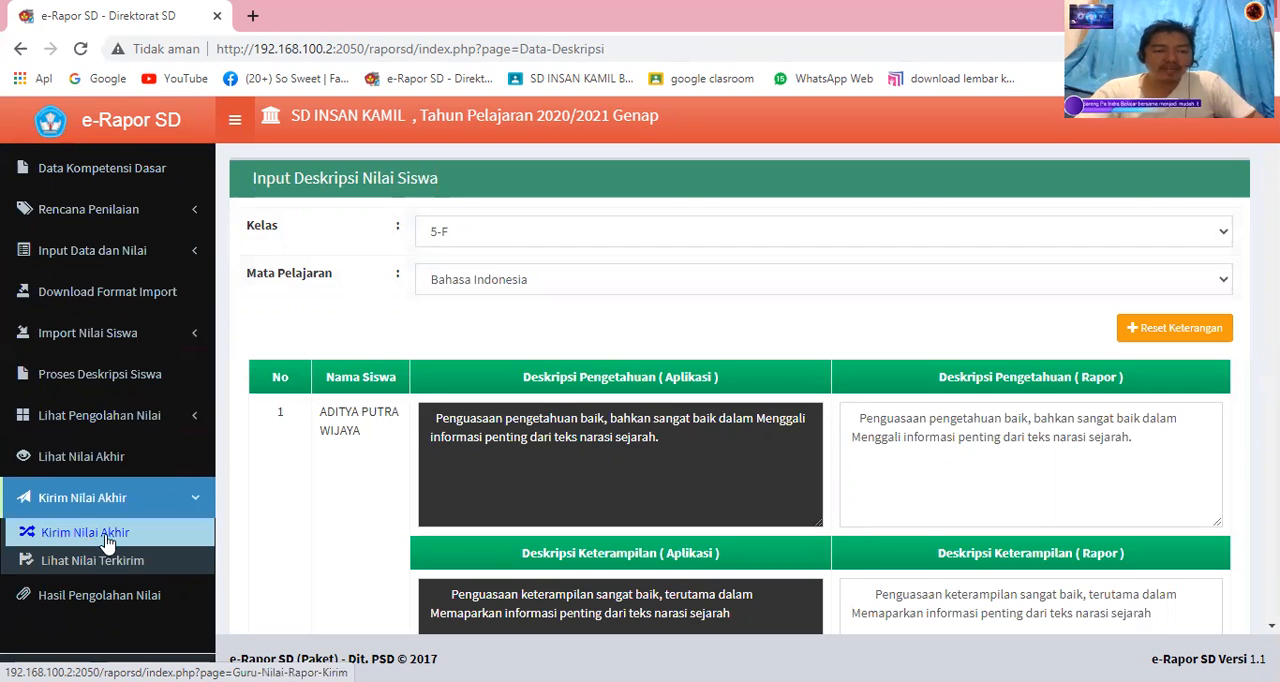
left_click(110, 542)
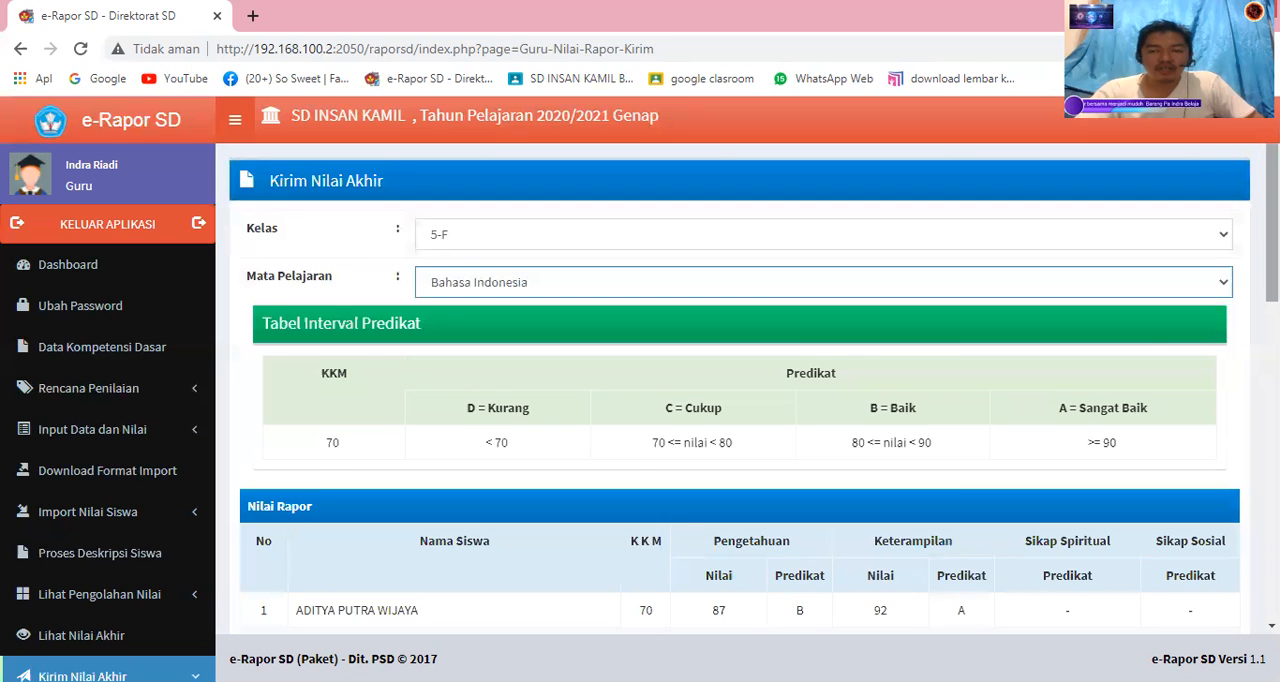
left_click_drag(1272, 232, 1272, 550)
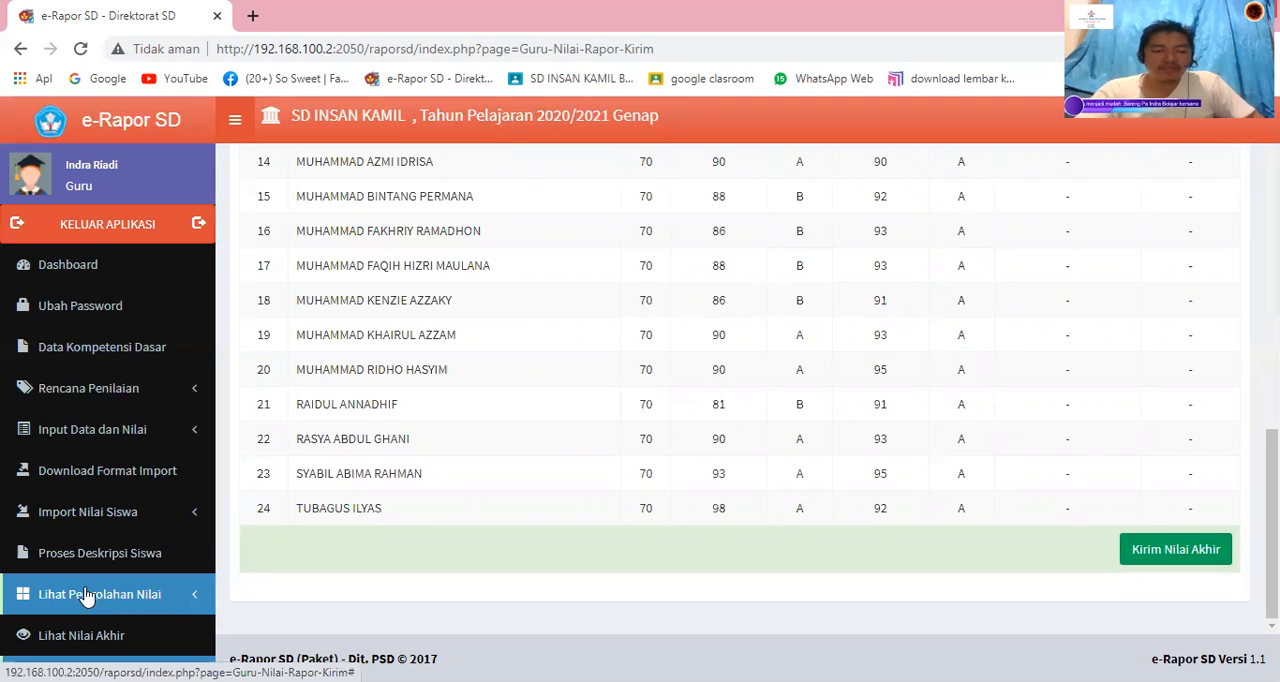
Return to the score descriptions for class 5-F and Bahasa Indonesia, and examine the students' knowledge and skill descriptions.
scroll(90, 590, "down", 2)
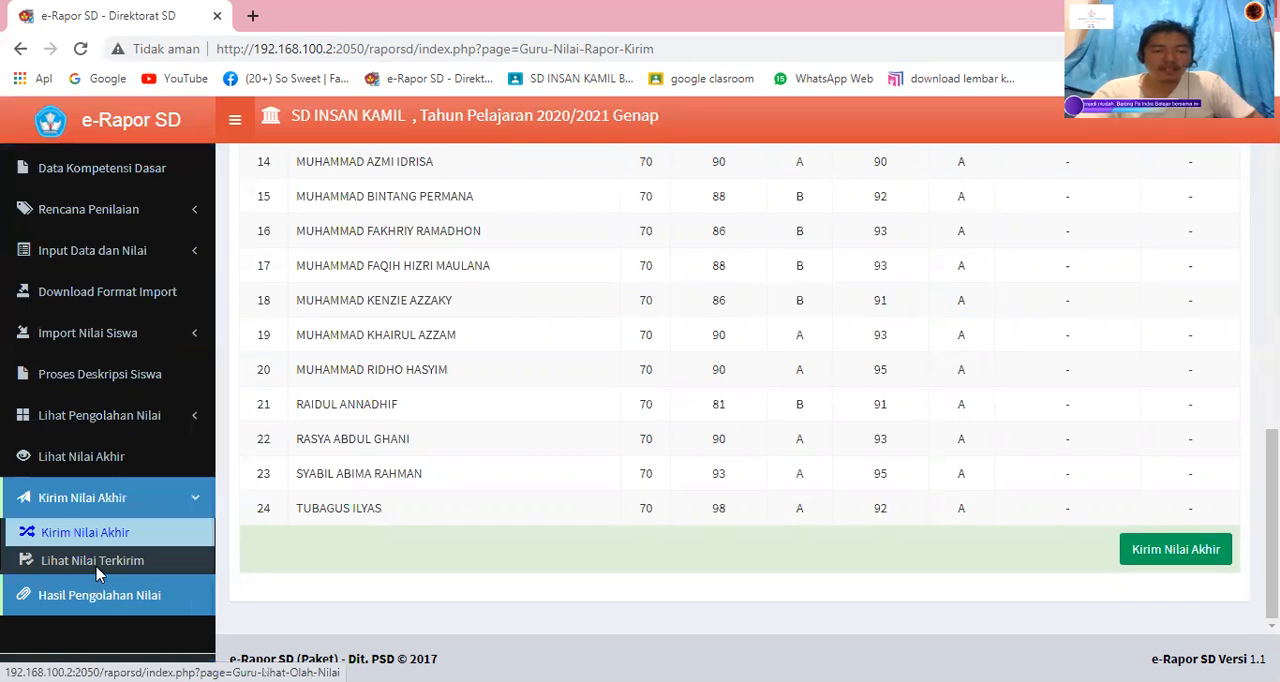
left_click(96, 568)
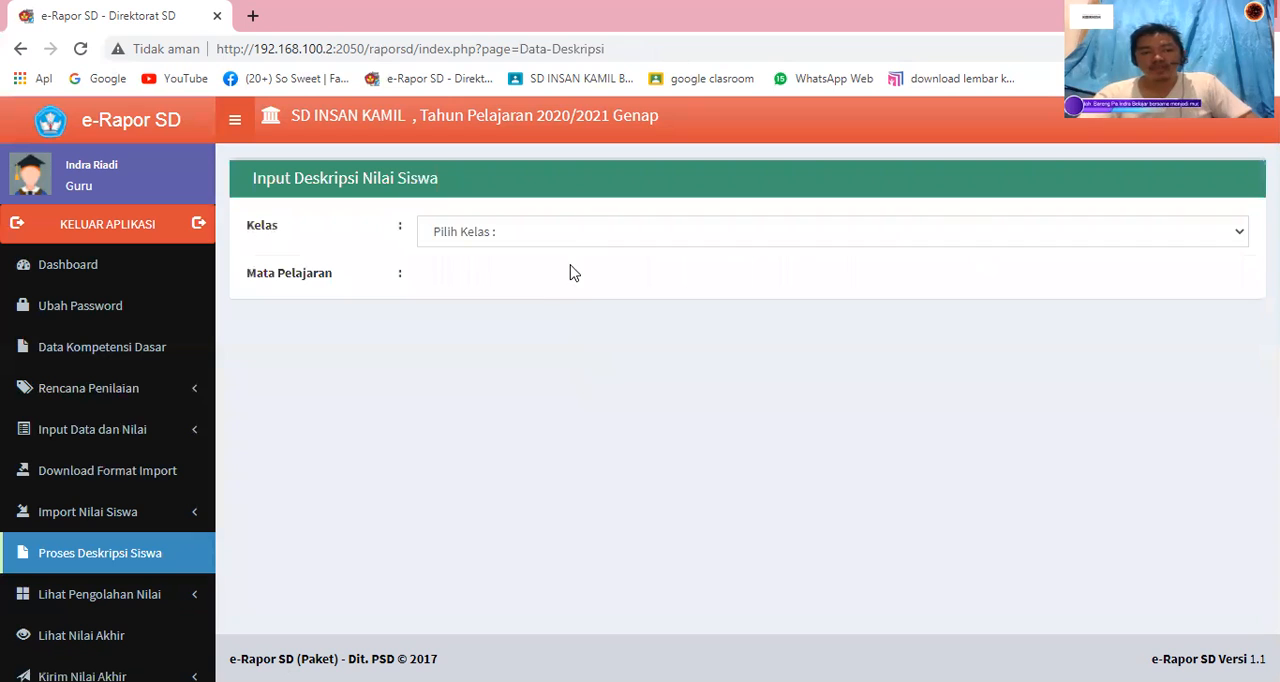
left_click(570, 277)
left_click(566, 324)
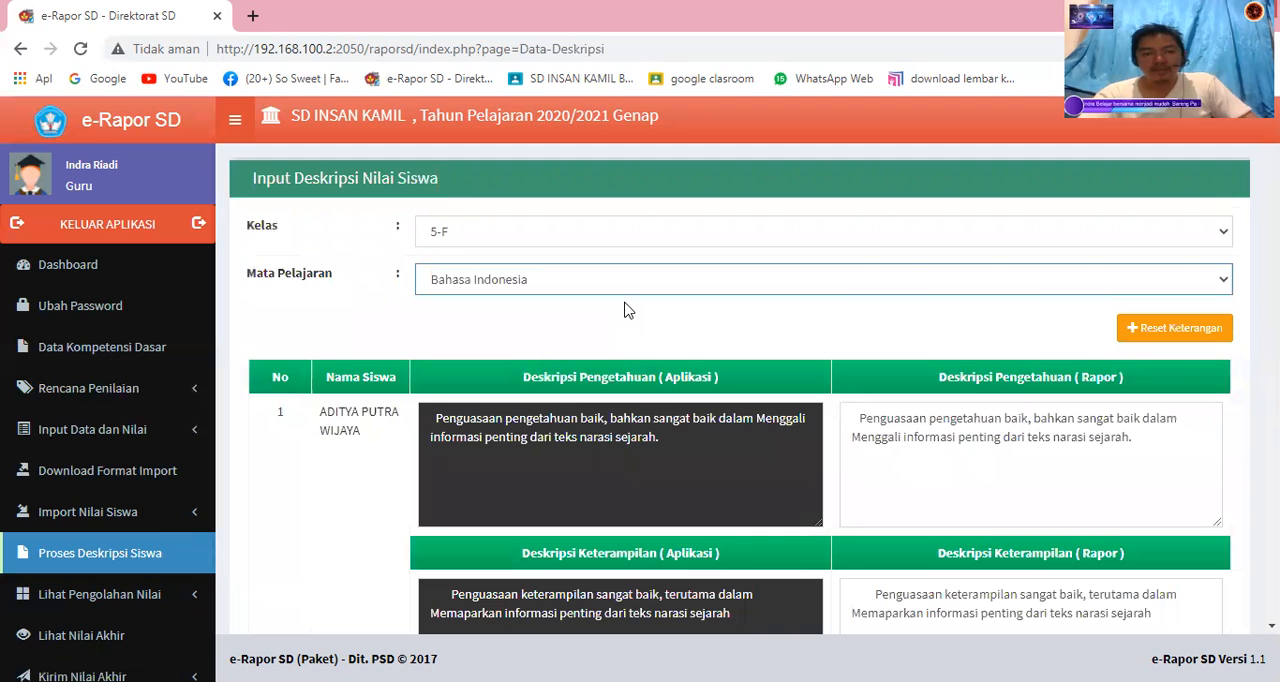
scroll(624, 310, "down", 8)
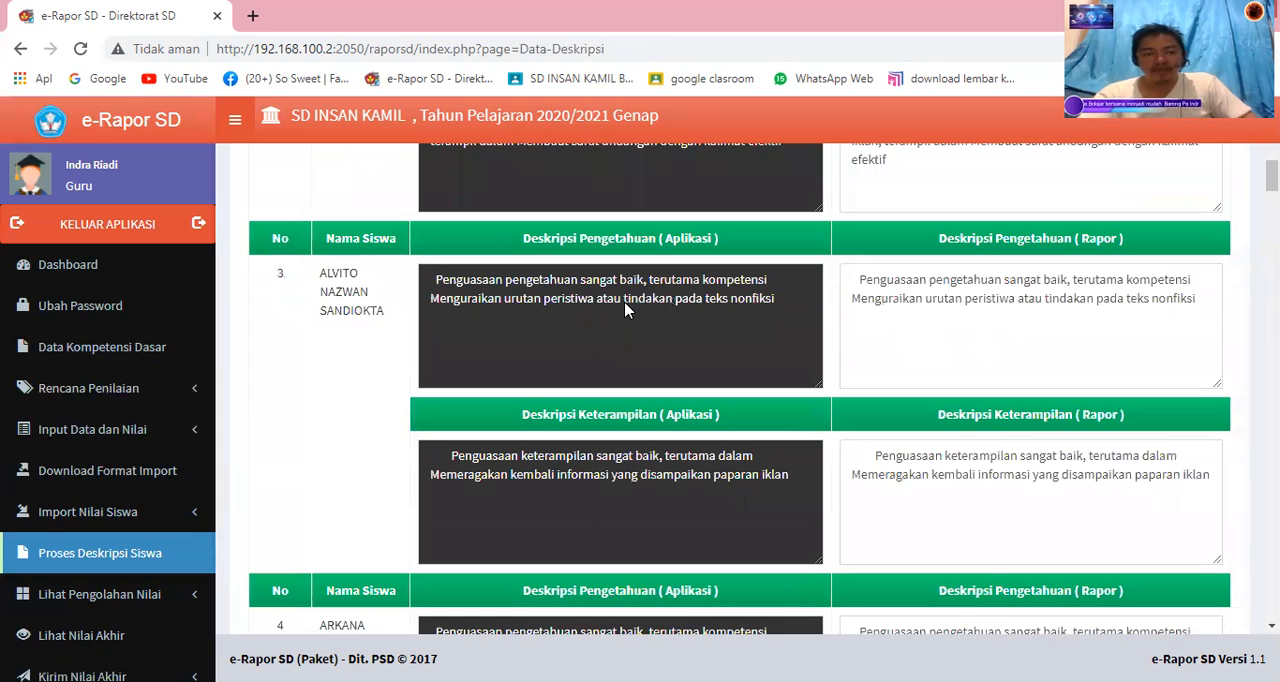
scroll(624, 310, "down", 18)
scroll(624, 310, "down", 20)
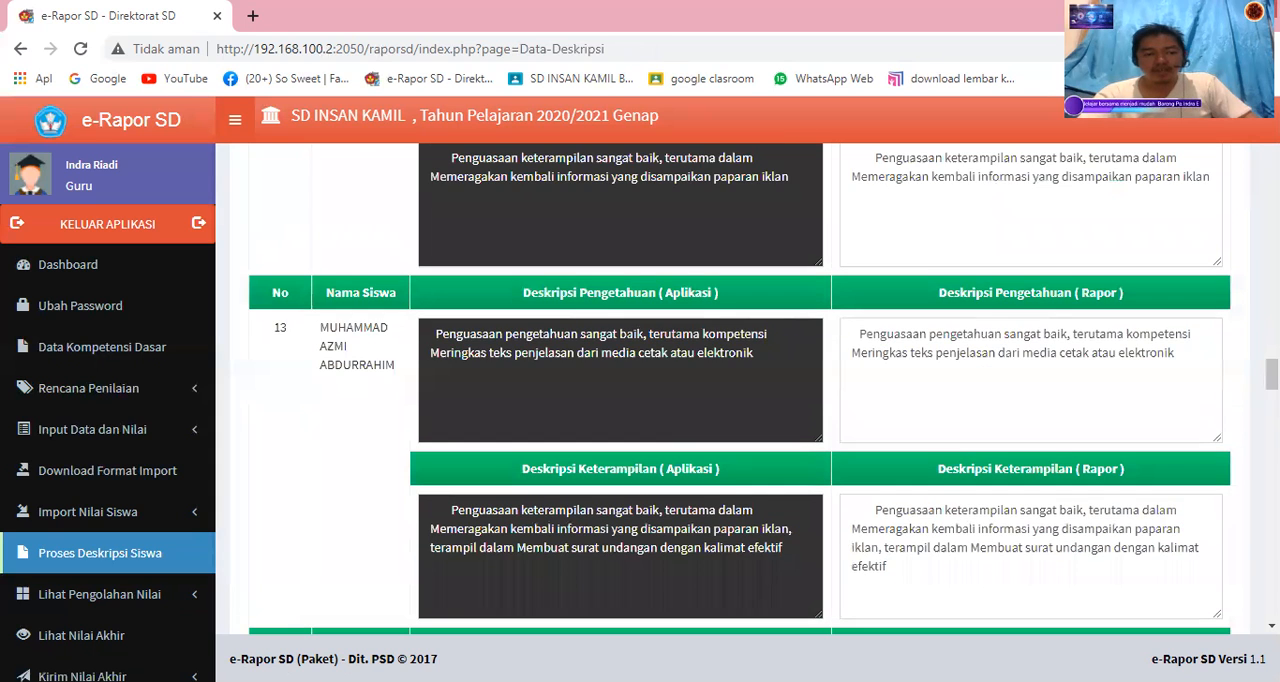
Review the already submitted final scores for class 5-F and the subject Matematika, and go back to the dashboard.
left_click(80, 635)
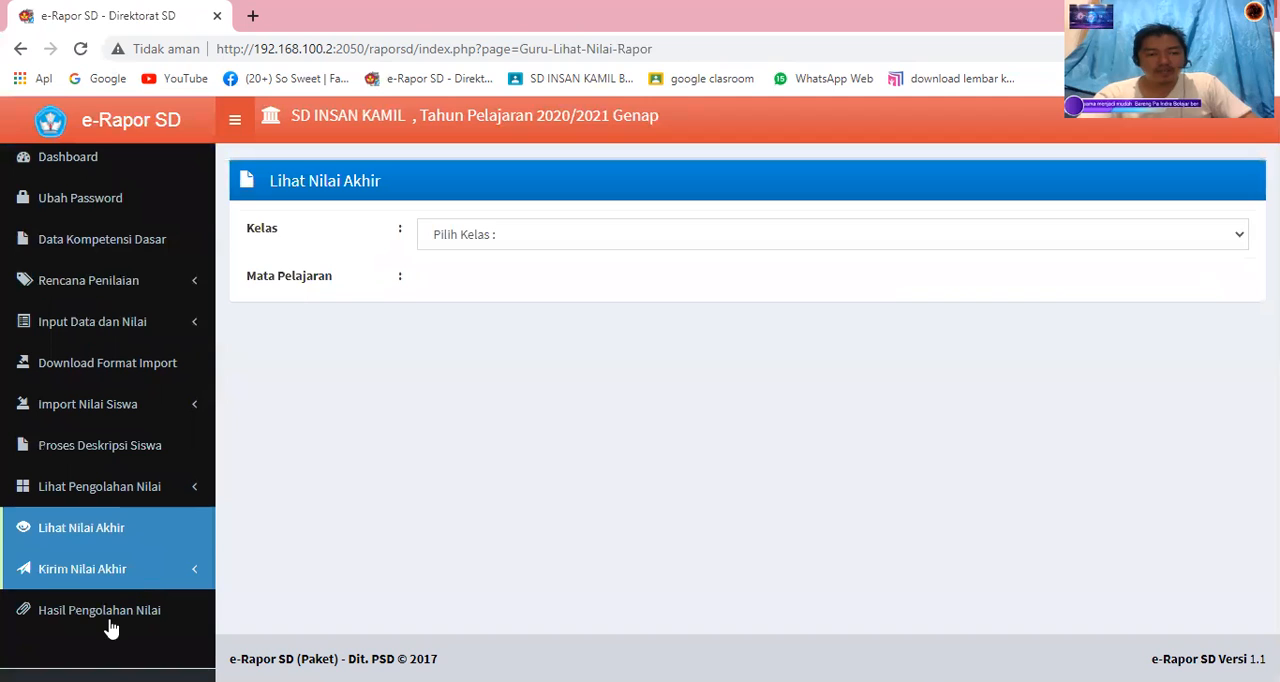
left_click(109, 631)
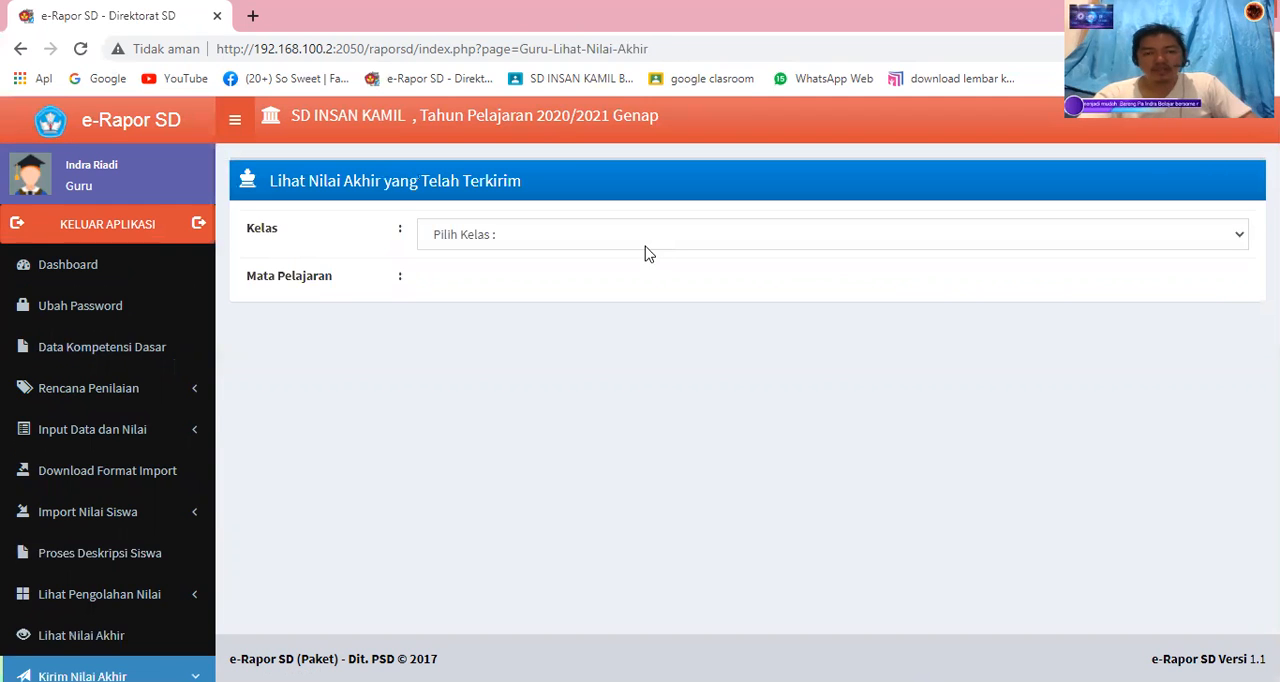
left_click(645, 247)
left_click(637, 276)
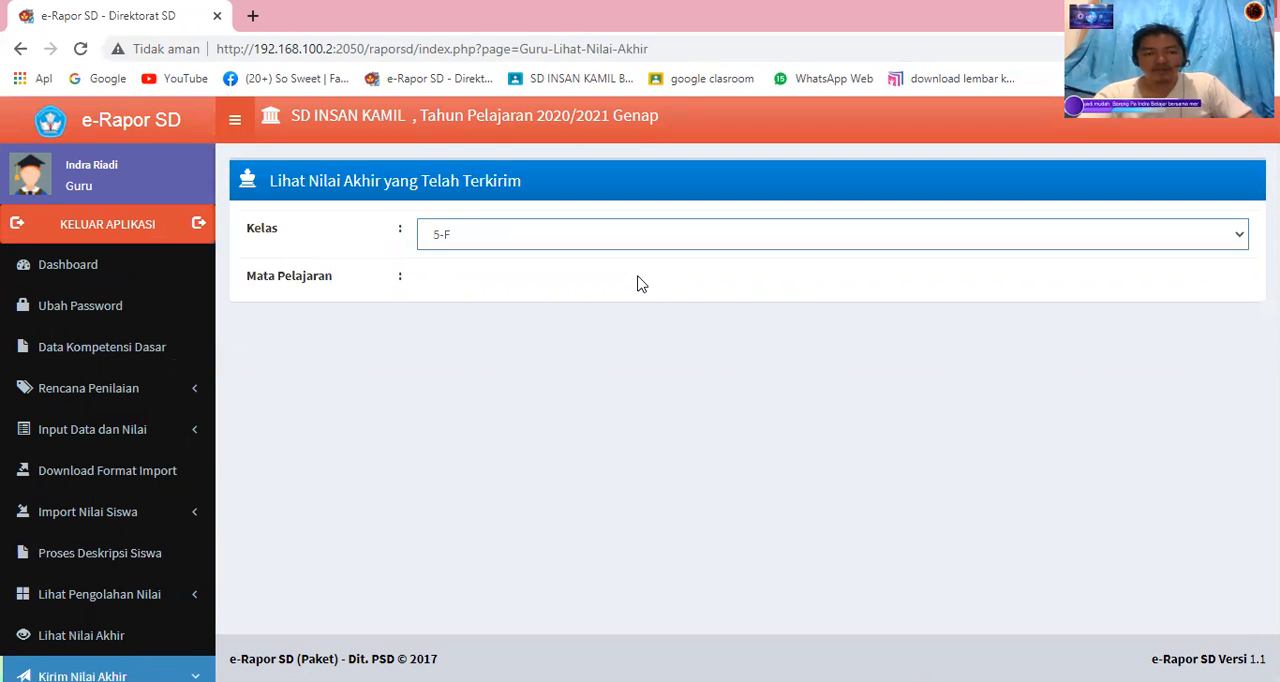
left_click(635, 348)
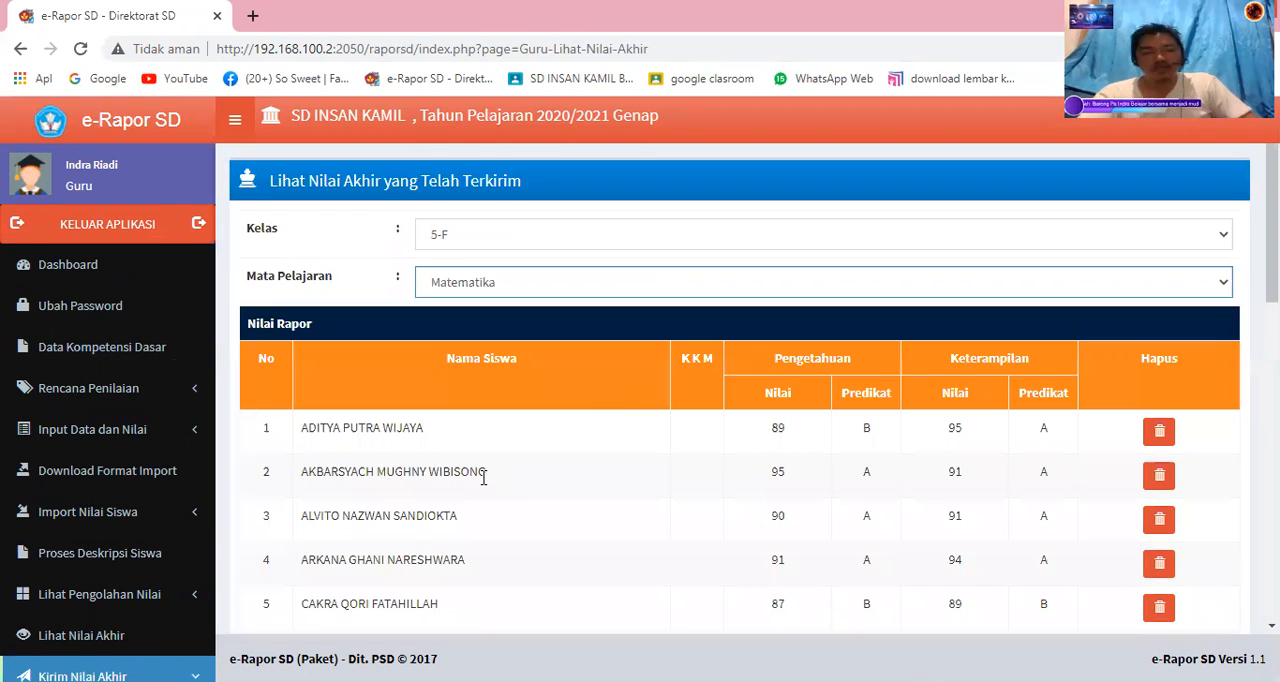
scroll(563, 478, "down", 6)
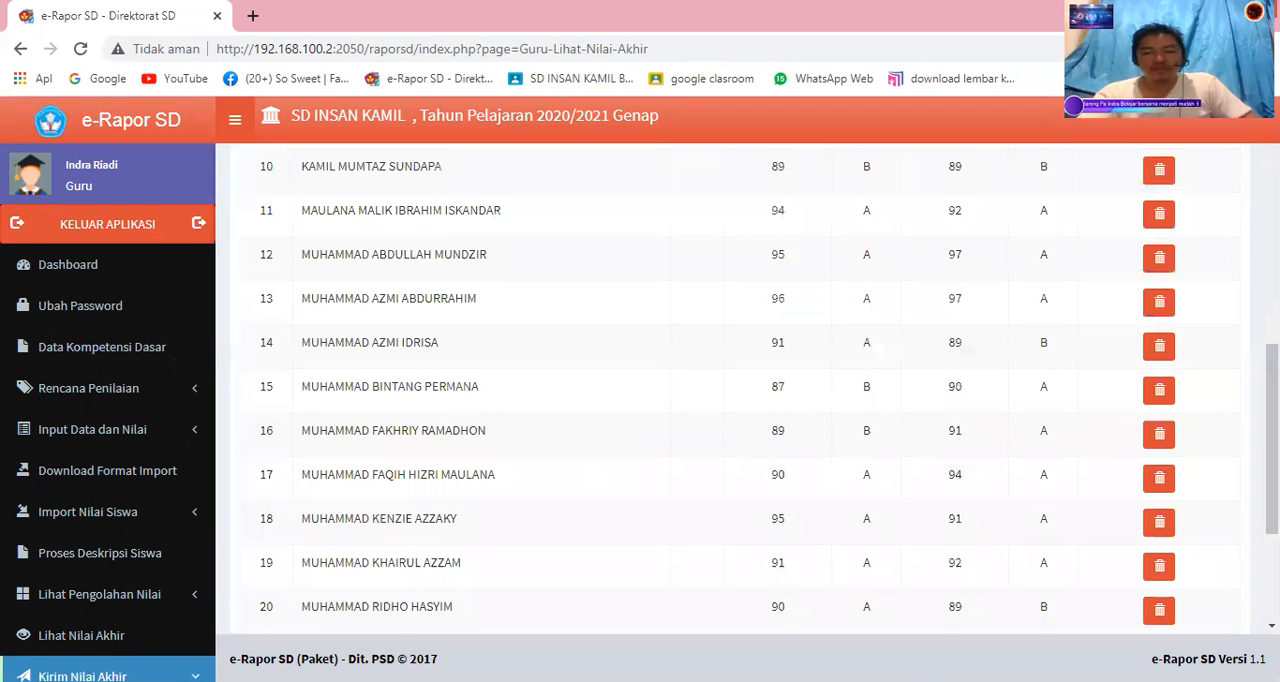
scroll(754, 388, "down", 3)
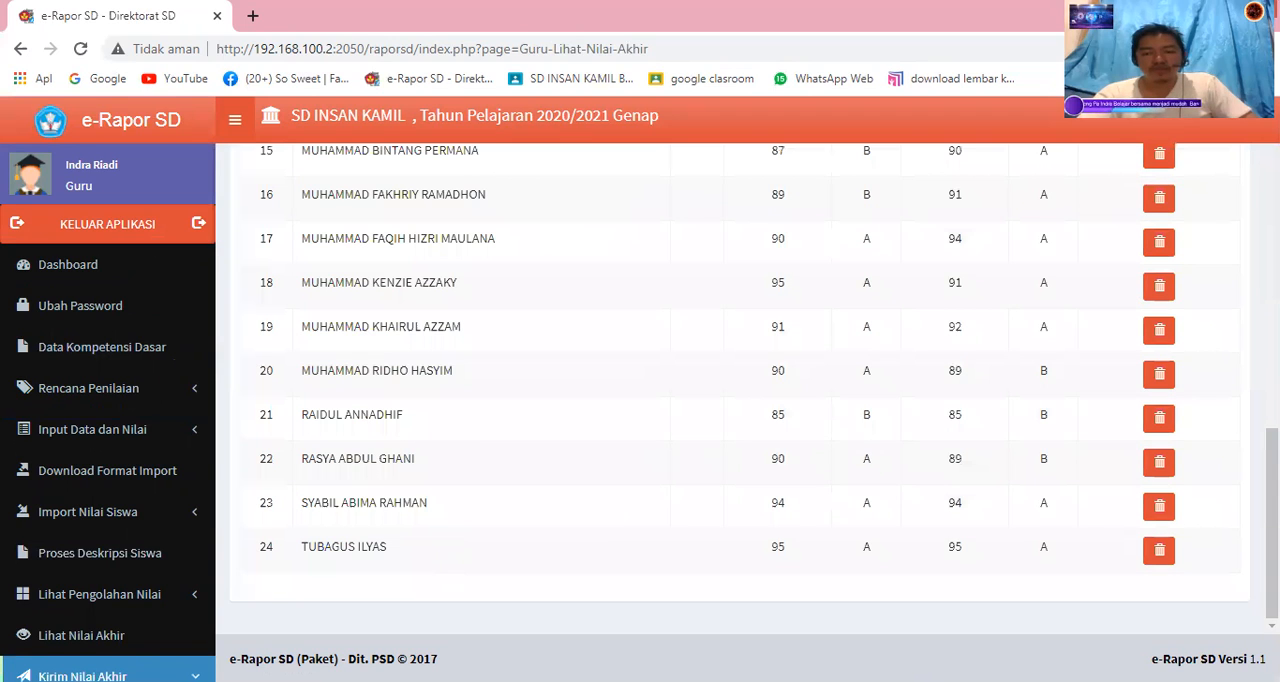
left_click(61, 279)
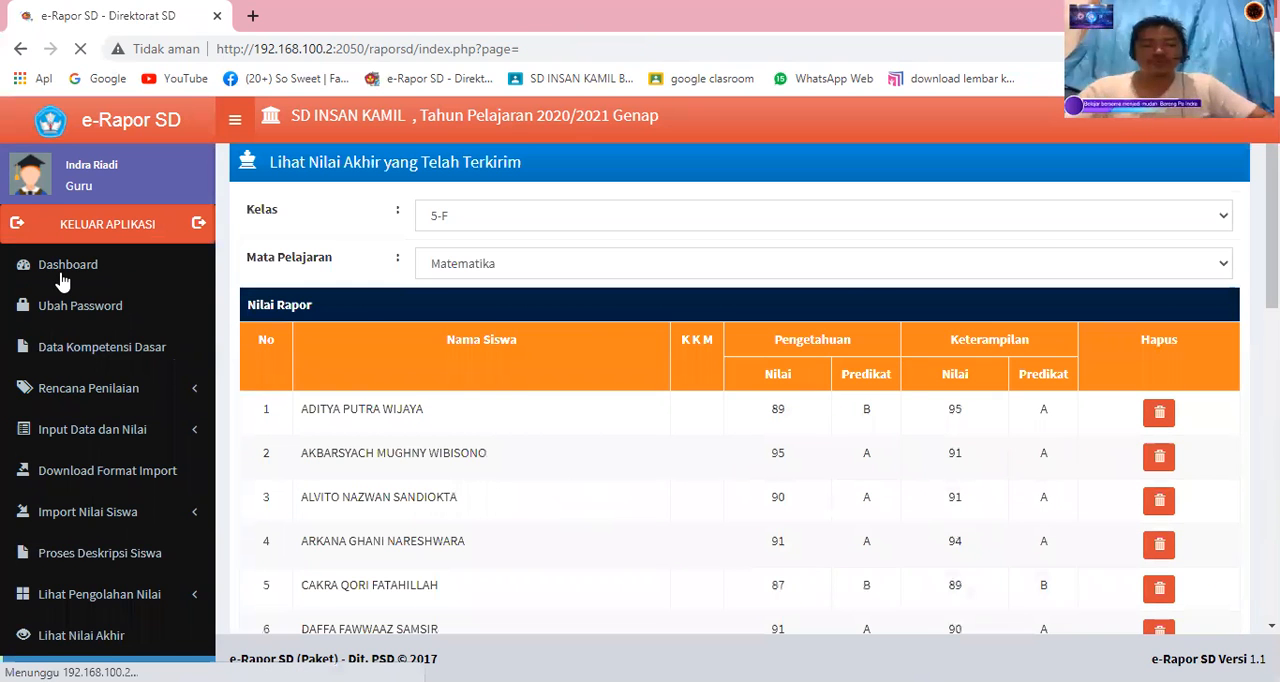